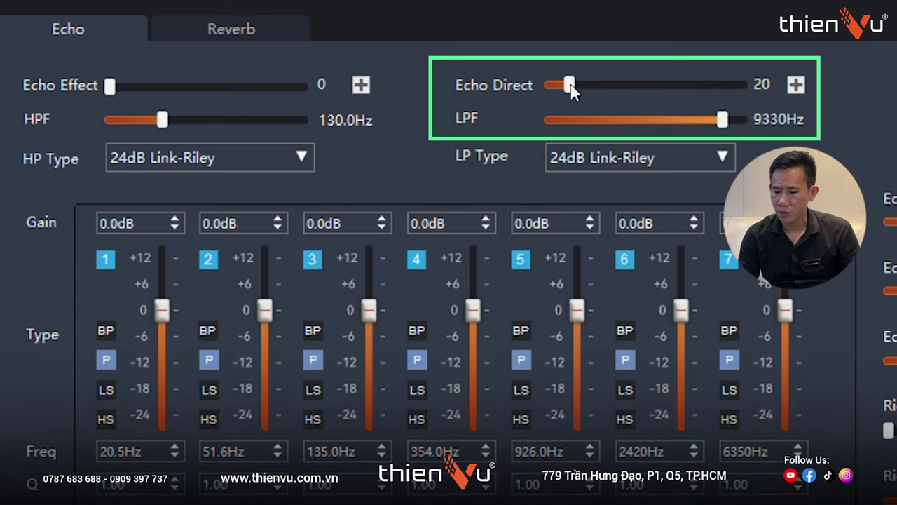
# Step: Raise the Echo Direct level to 60
pyautogui.moveTo(568, 82); pyautogui.dragTo(592, 89)
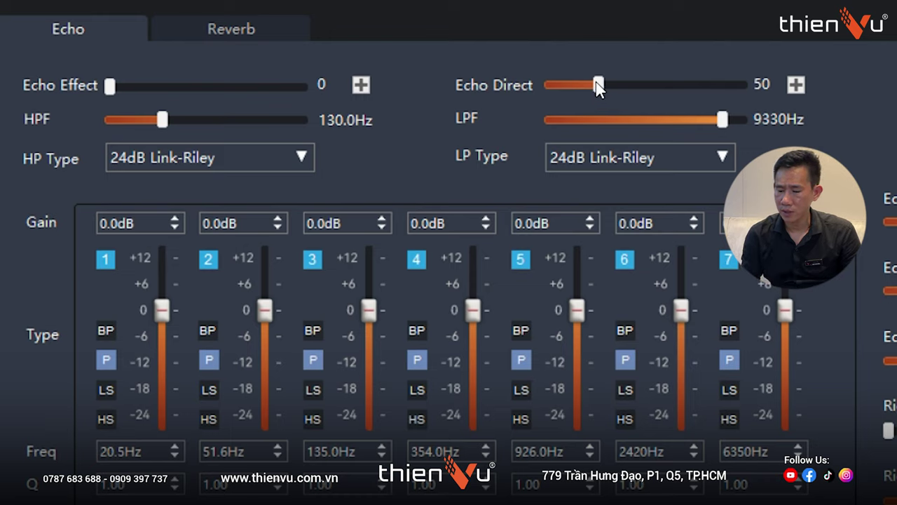
pyautogui.moveTo(597, 87)
pyautogui.mouseDown()
pyautogui.moveTo(540, 94)
pyautogui.moveTo(593, 90)
pyautogui.mouseUp()
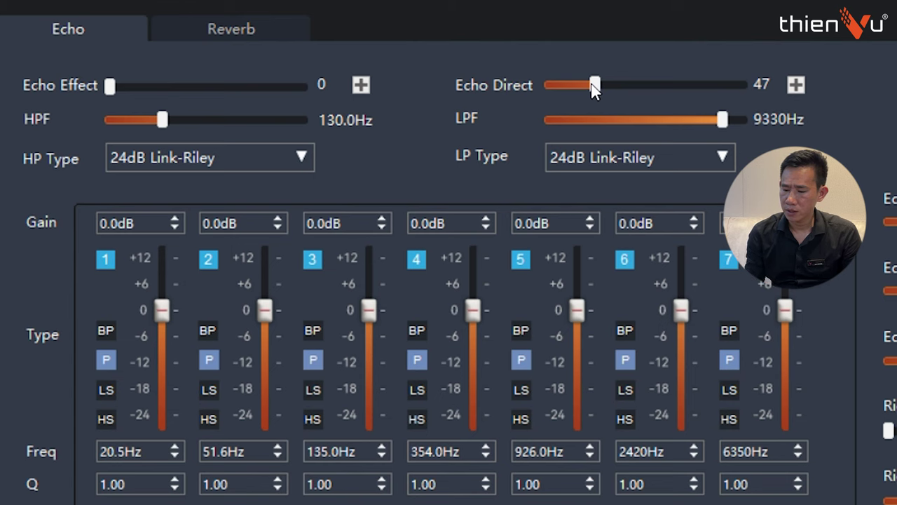
pyautogui.scroll(1, 593, 84)
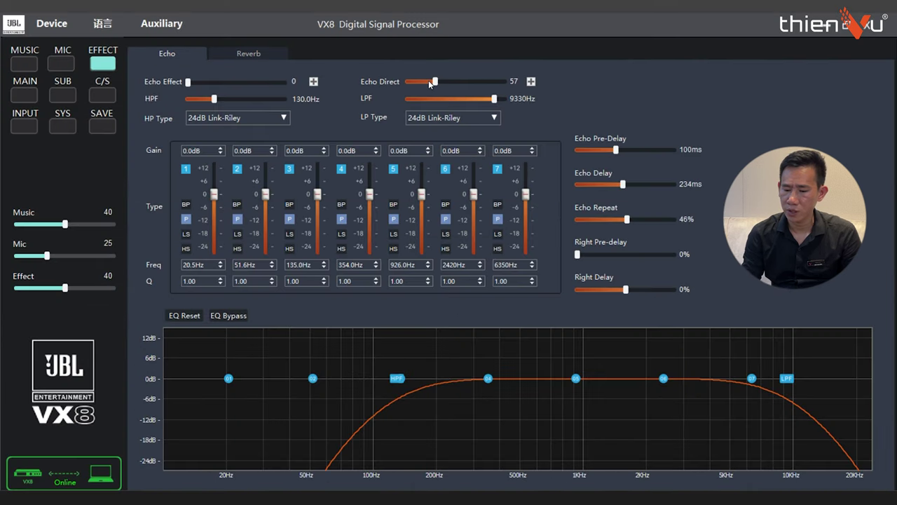
pyautogui.scroll(3, 429, 82)
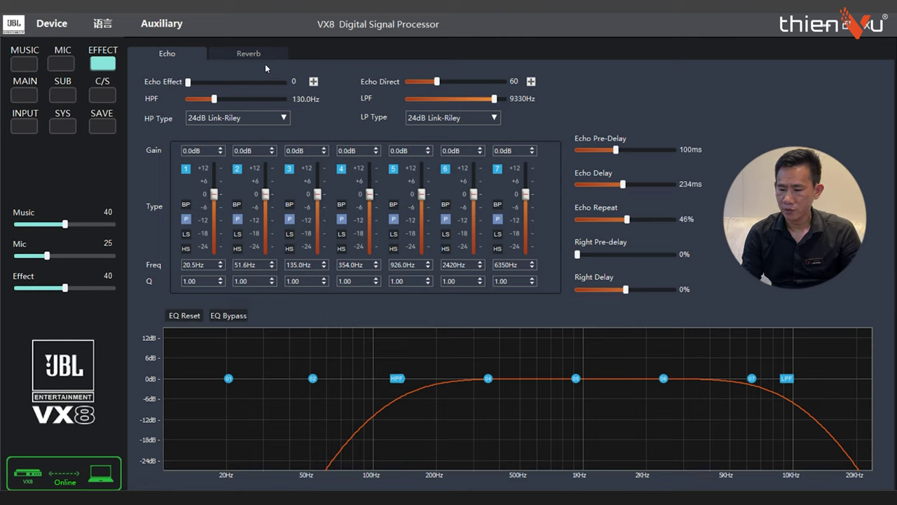
# Step: Raise the reverb's direct level (Rvb Direct) to 60
pyautogui.click(241, 55)
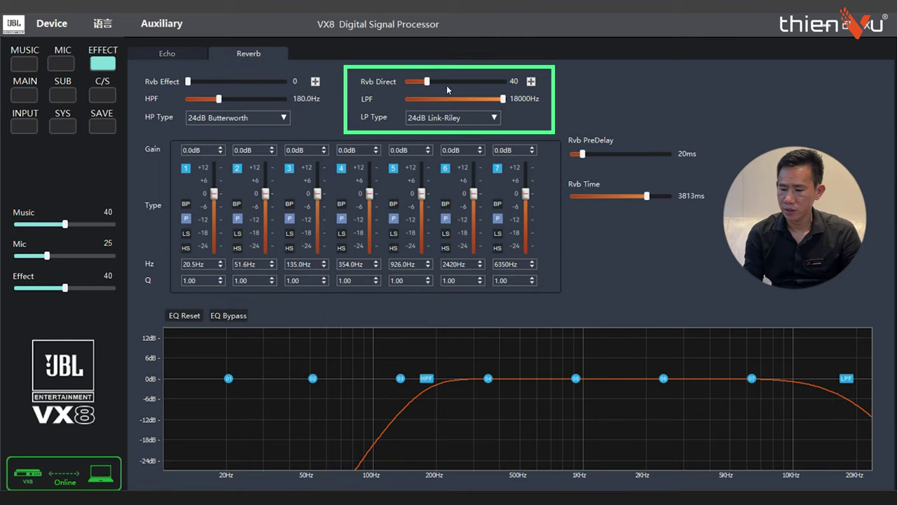
pyautogui.scroll(4, 439, 79)
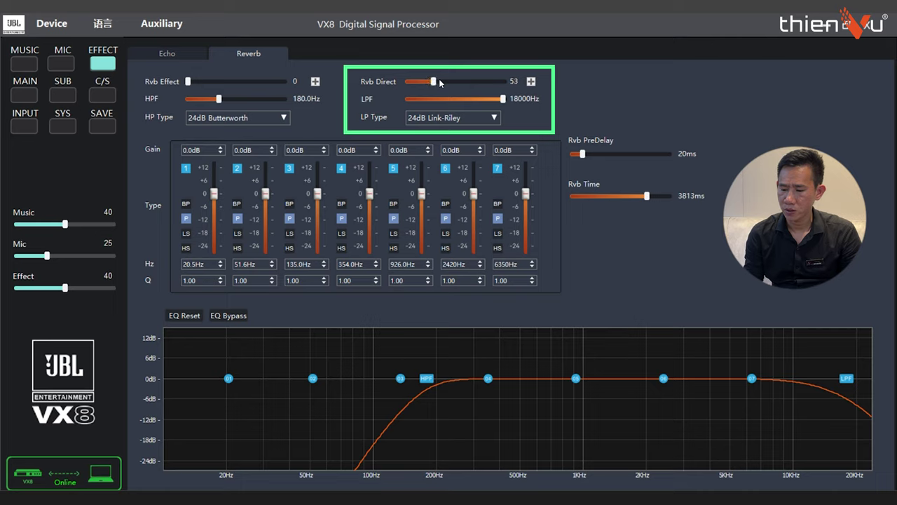
pyautogui.scroll(2, 439, 79)
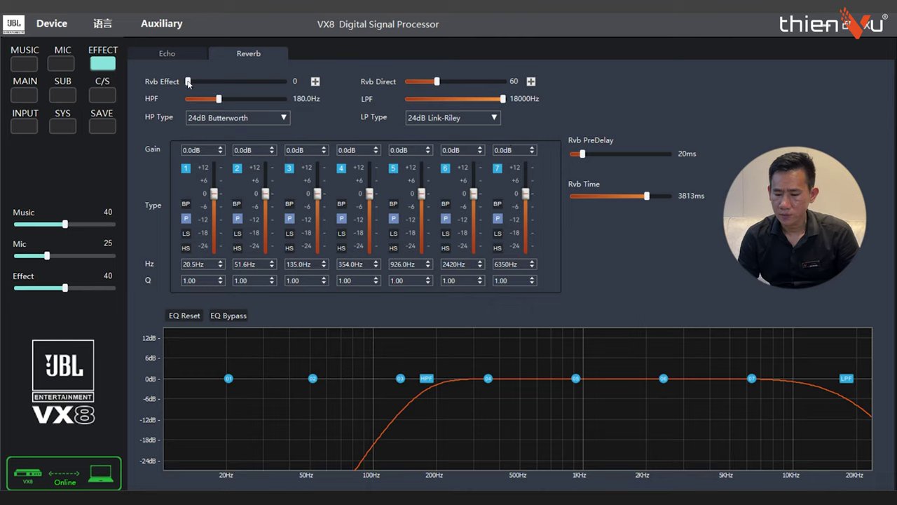
# Step: Raise the Mic volume to 56 and set the Rvb Effect level to 60
pyautogui.moveTo(188, 82); pyautogui.dragTo(230, 88)
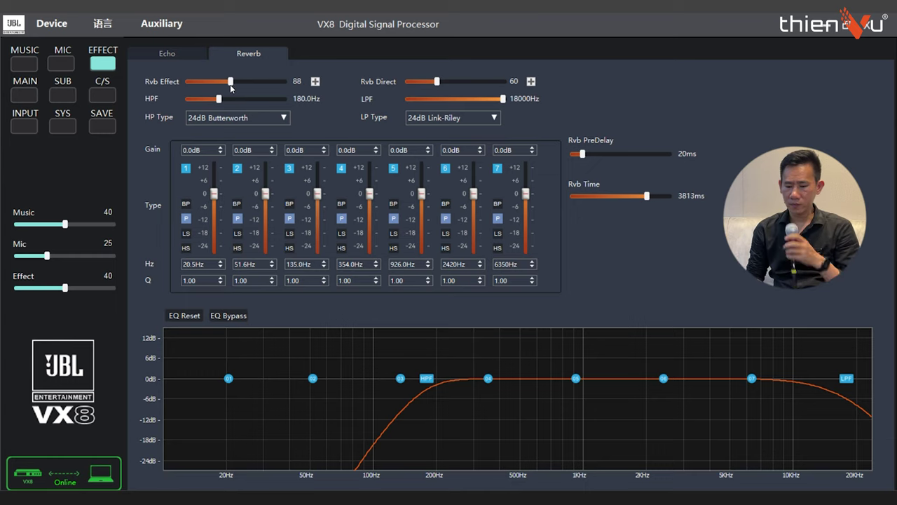
pyautogui.moveTo(48, 256); pyautogui.dragTo(77, 259)
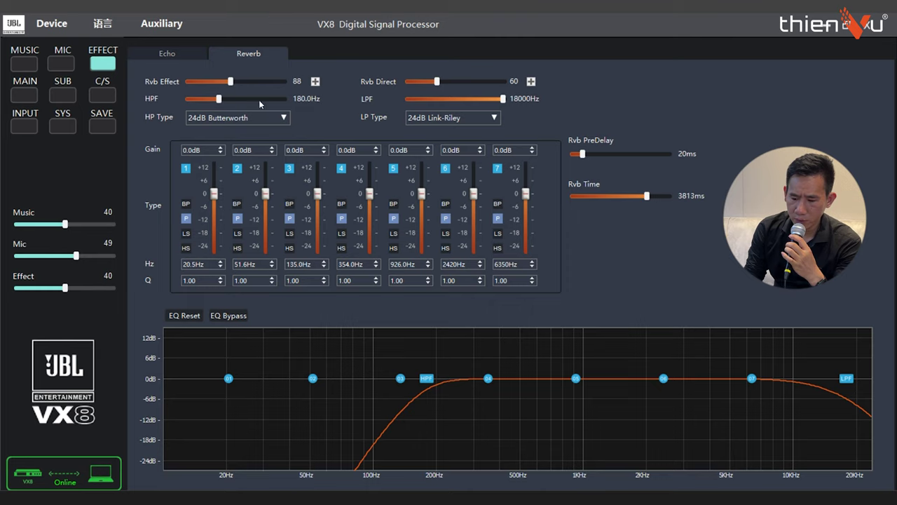
pyautogui.moveTo(230, 83); pyautogui.dragTo(146, 107)
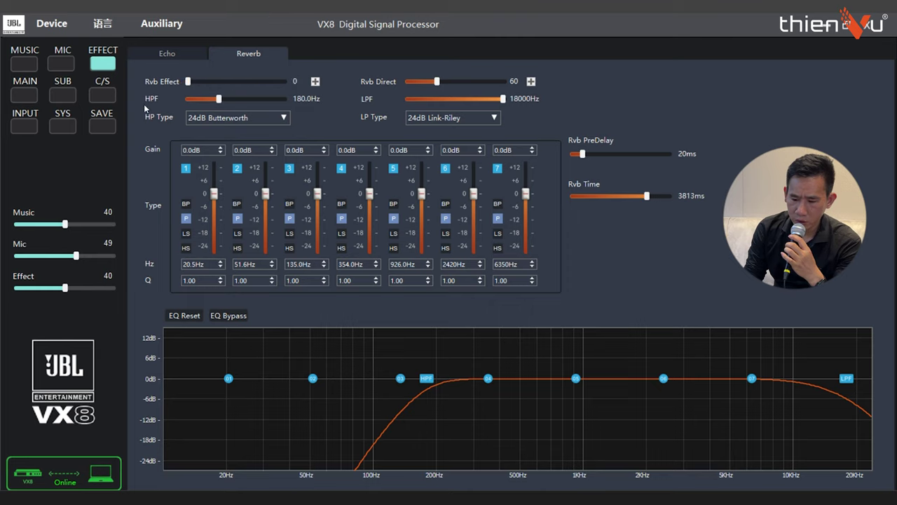
pyautogui.moveTo(75, 258); pyautogui.dragTo(84, 264)
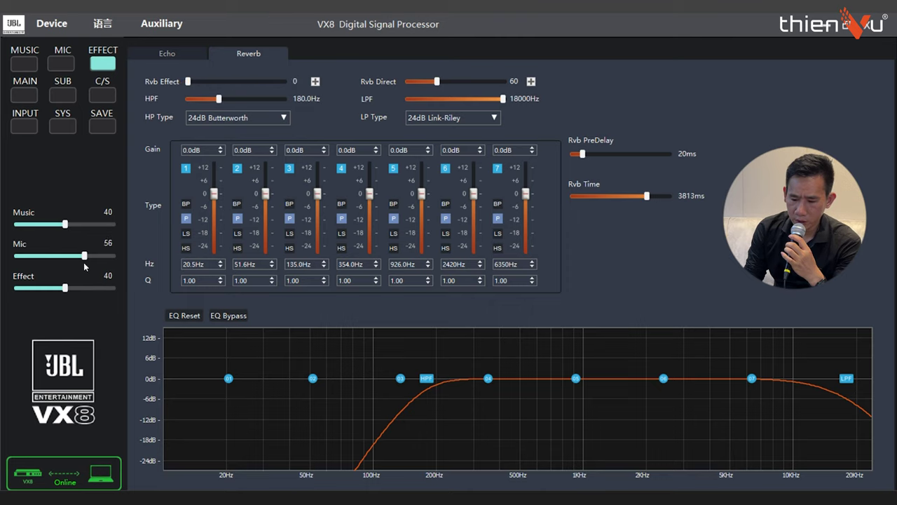
pyautogui.moveTo(188, 83); pyautogui.dragTo(223, 85)
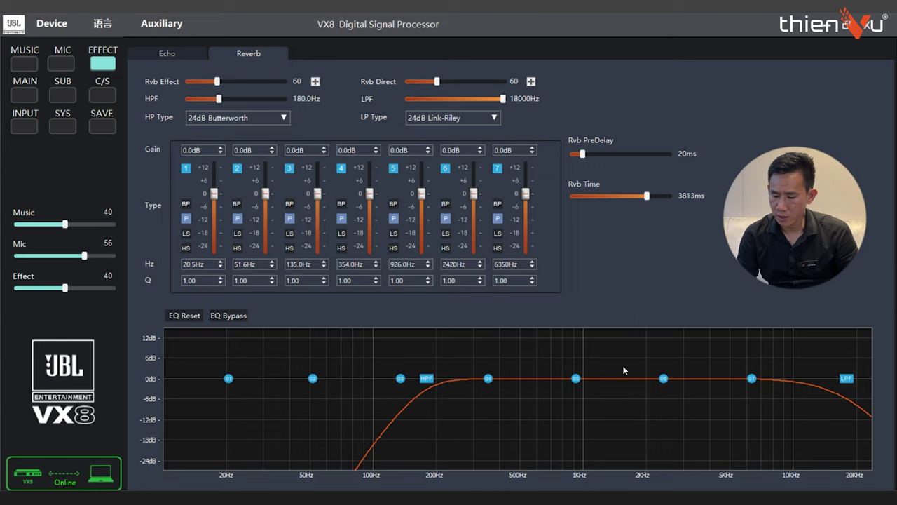
pyautogui.click(575, 379)
pyautogui.moveTo(575, 380); pyautogui.dragTo(569, 376)
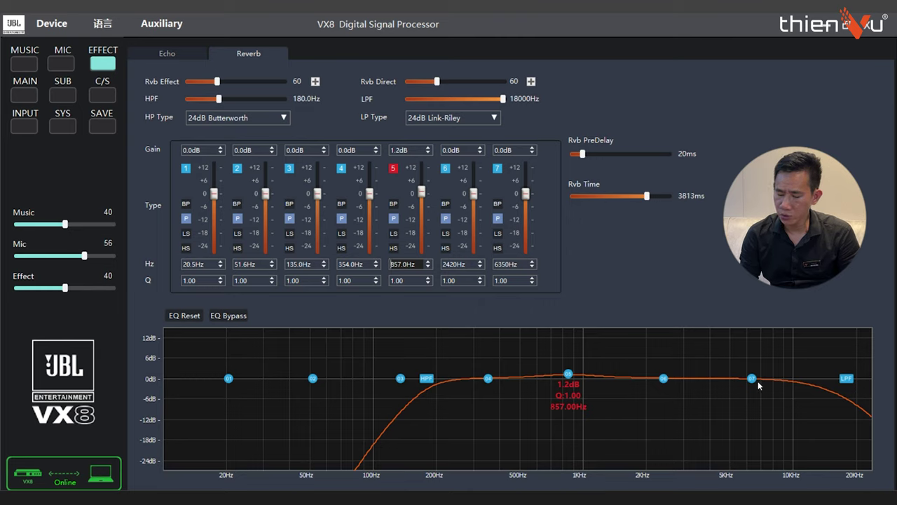
pyautogui.moveTo(753, 379); pyautogui.dragTo(754, 409)
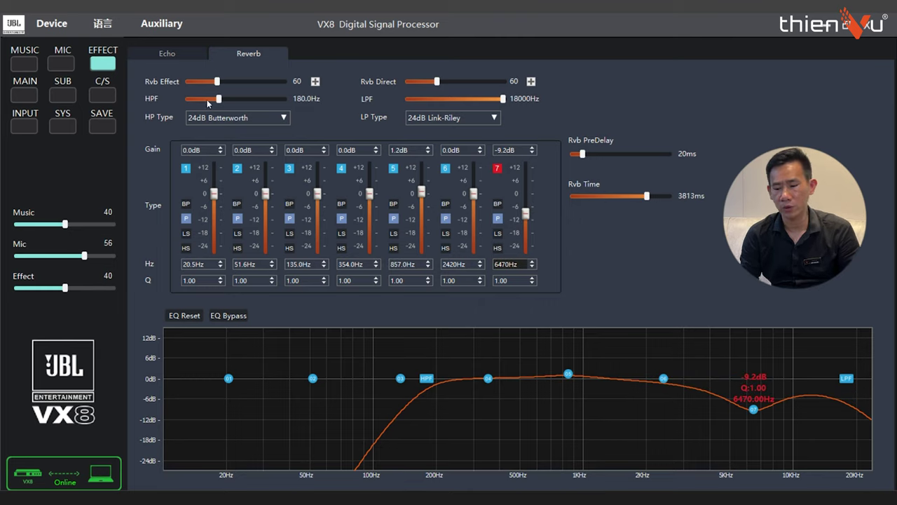
pyautogui.click(160, 55)
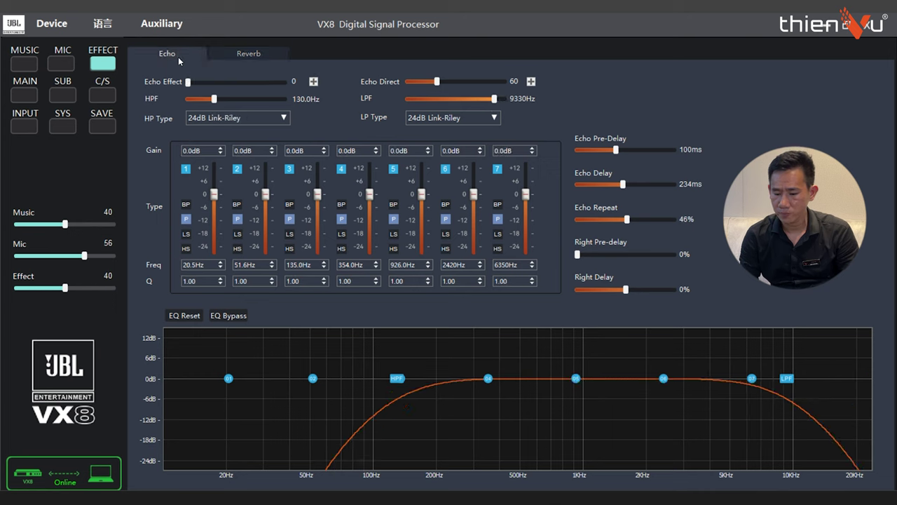
pyautogui.click(247, 55)
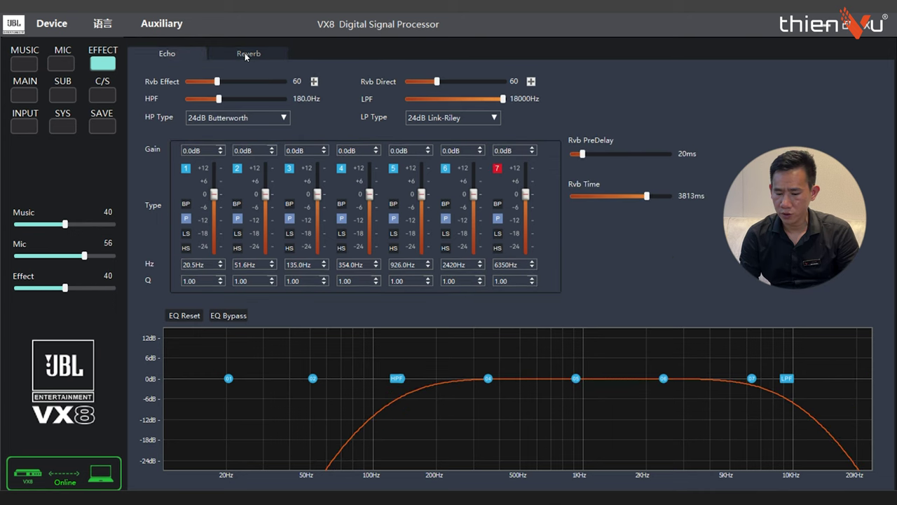
pyautogui.click(184, 316)
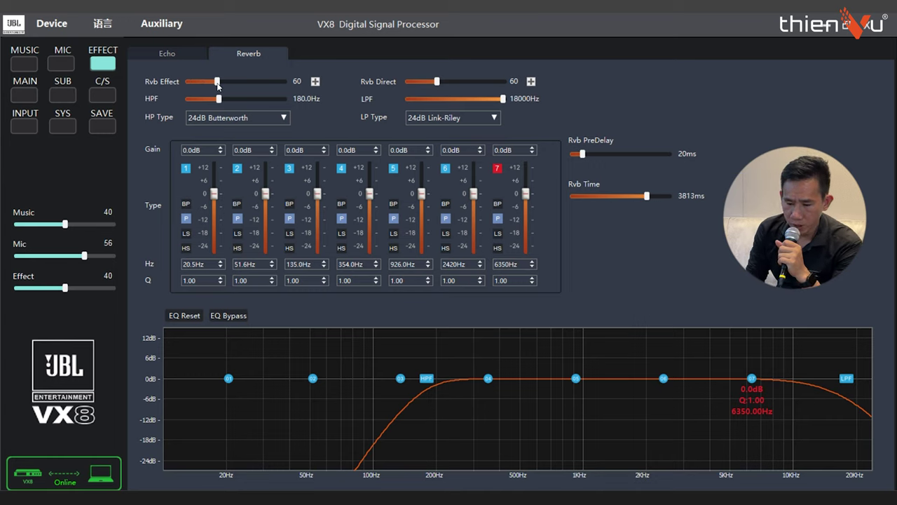
# Step: Lower the Rvb Effect level to 55 and move reverb EQ band 7 to about 10500 Hz at 0.4 dB gain
pyautogui.moveTo(218, 83); pyautogui.dragTo(214, 82)
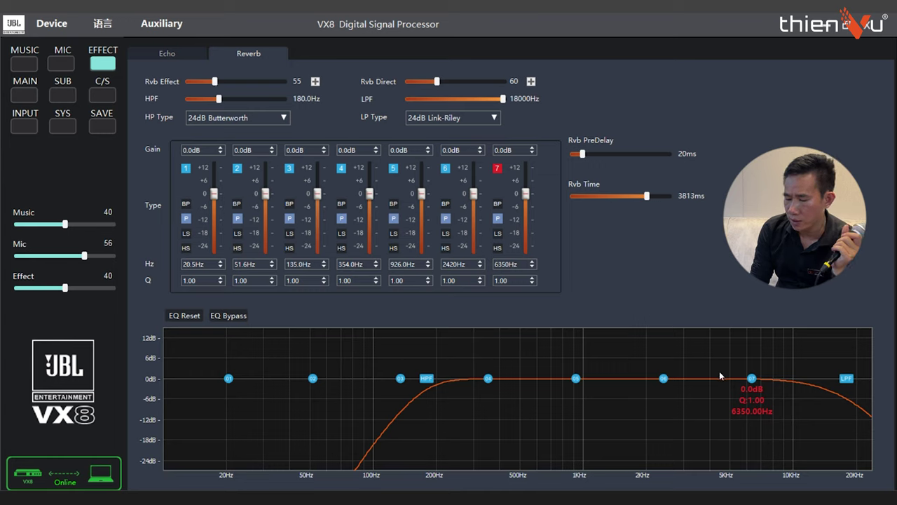
pyautogui.moveTo(751, 378); pyautogui.dragTo(798, 377)
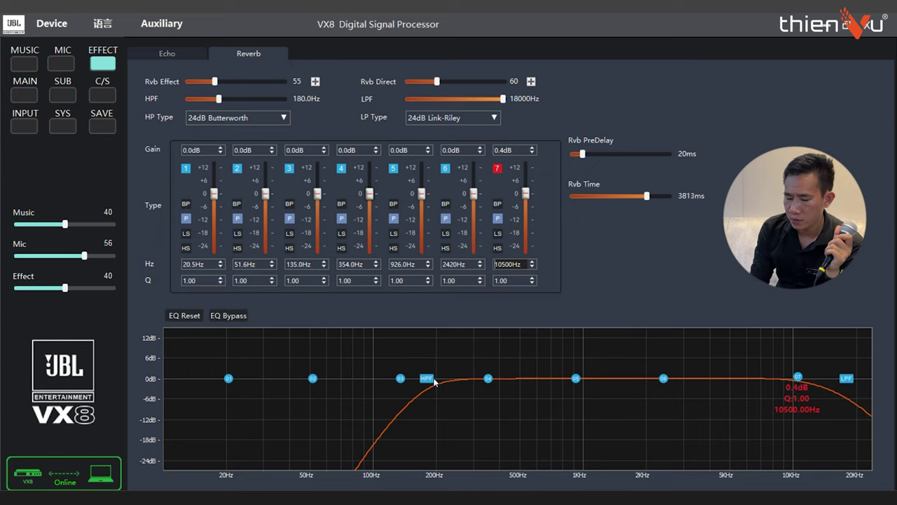
# Step: Raise the reverb's high-pass filter frequency to 309 Hz
pyautogui.moveTo(431, 380)
pyautogui.mouseDown()
pyautogui.moveTo(420, 380)
pyautogui.moveTo(466, 385)
pyautogui.mouseUp()
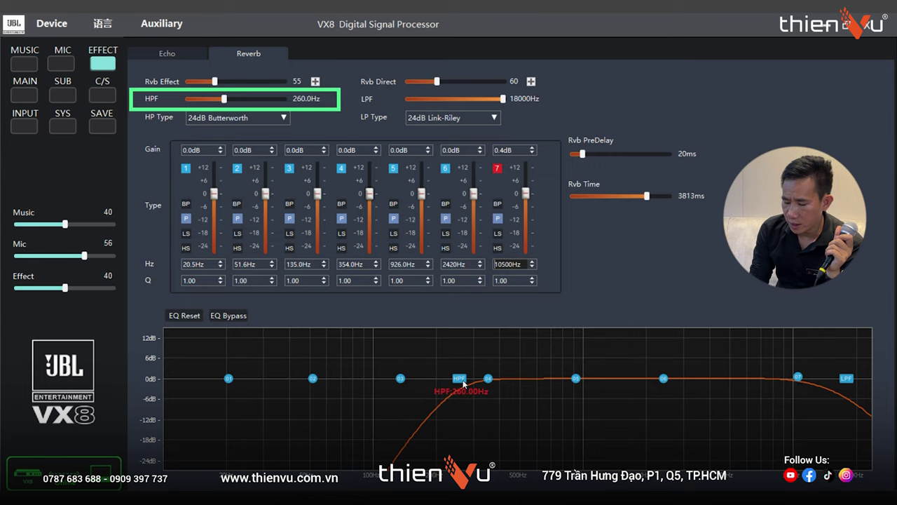
pyautogui.moveTo(465, 385); pyautogui.dragTo(479, 388)
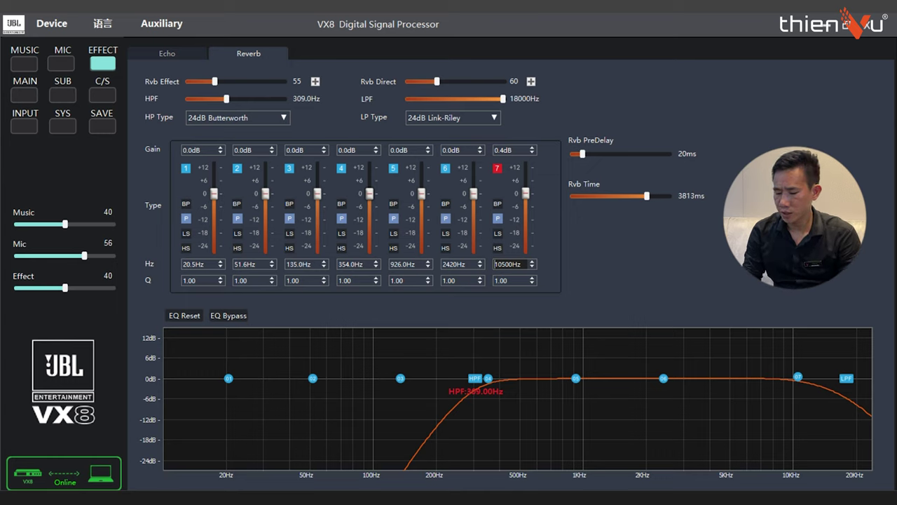
# Step: Set the Q of reverb EQ band 5 to 2.00
pyautogui.click(576, 381)
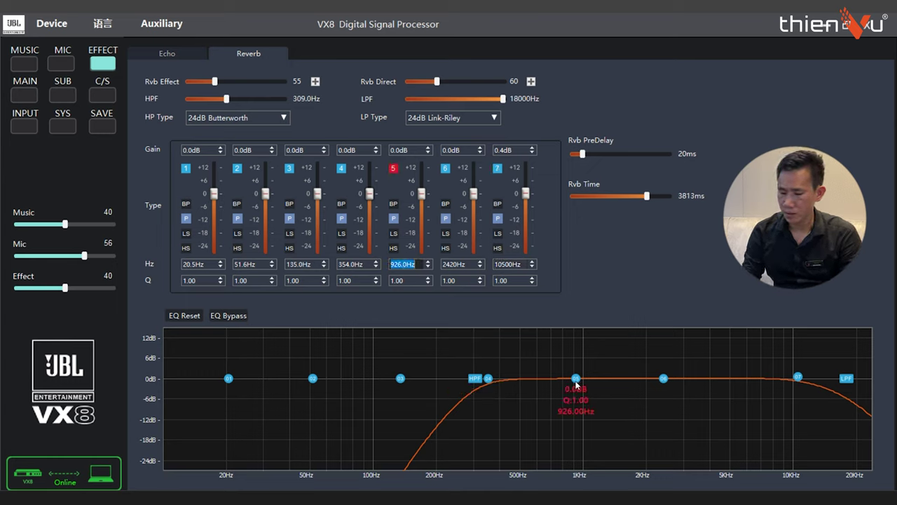
pyautogui.click(416, 282)
pyautogui.press('BackSpace')
pyautogui.press('BackSpace')
pyautogui.press('BackSpace')
pyautogui.press('BackSpace')
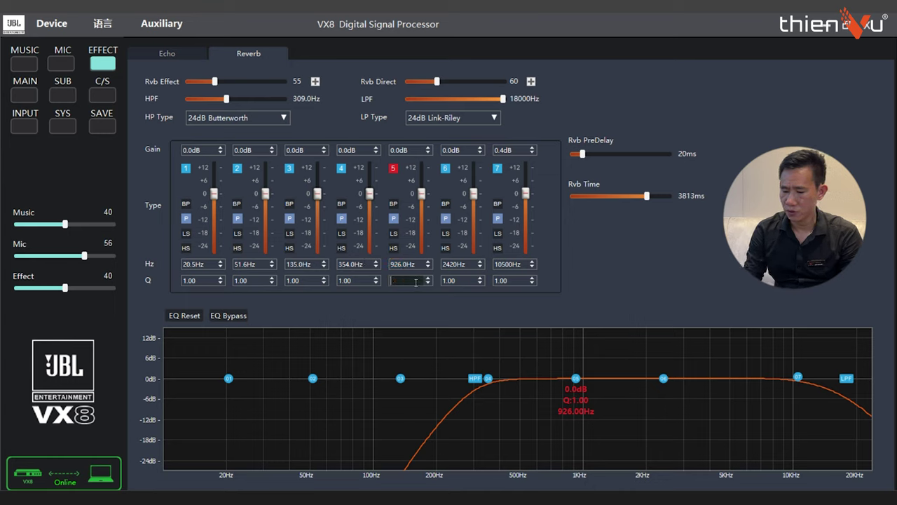
pyautogui.write('2')
pyautogui.press('Return')
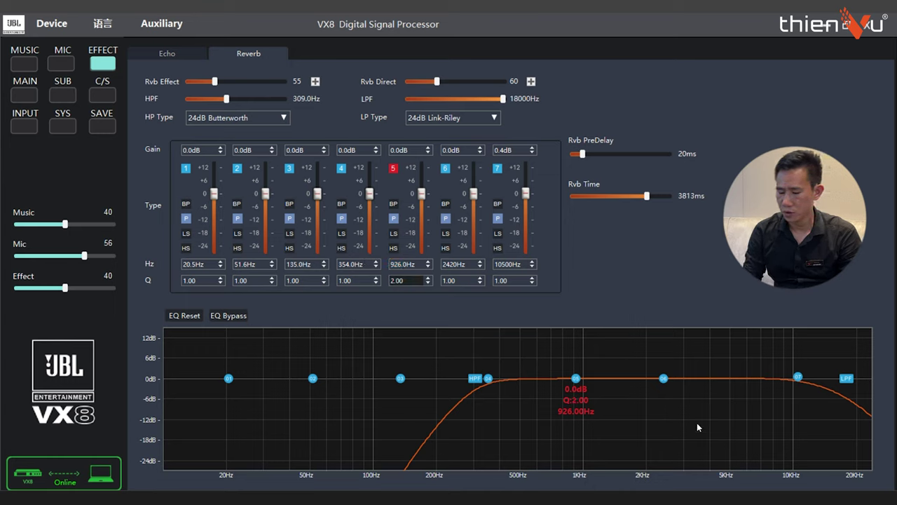
# Step: Try cuts and boosts on reverb EQ band 5, leaving it at 1000 Hz with a gain of -6.4 dB
pyautogui.moveTo(575, 379); pyautogui.dragTo(586, 413)
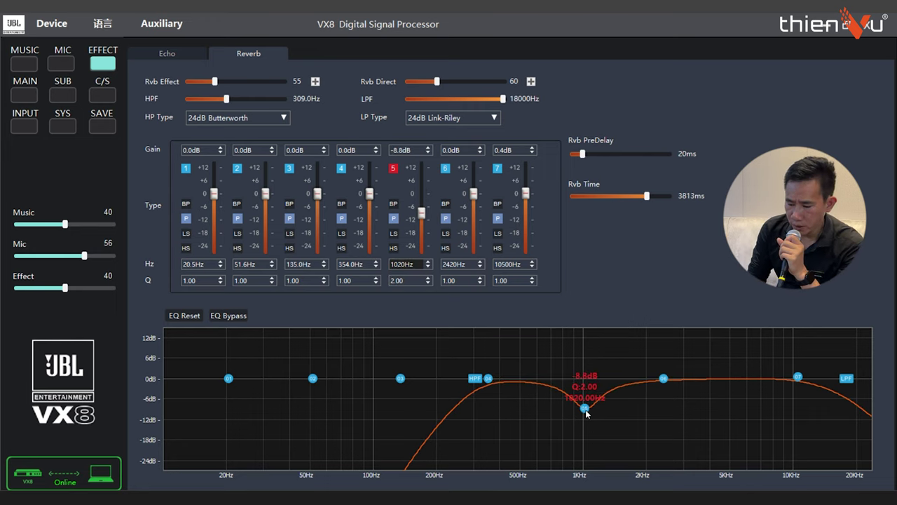
pyautogui.moveTo(586, 413); pyautogui.dragTo(587, 339)
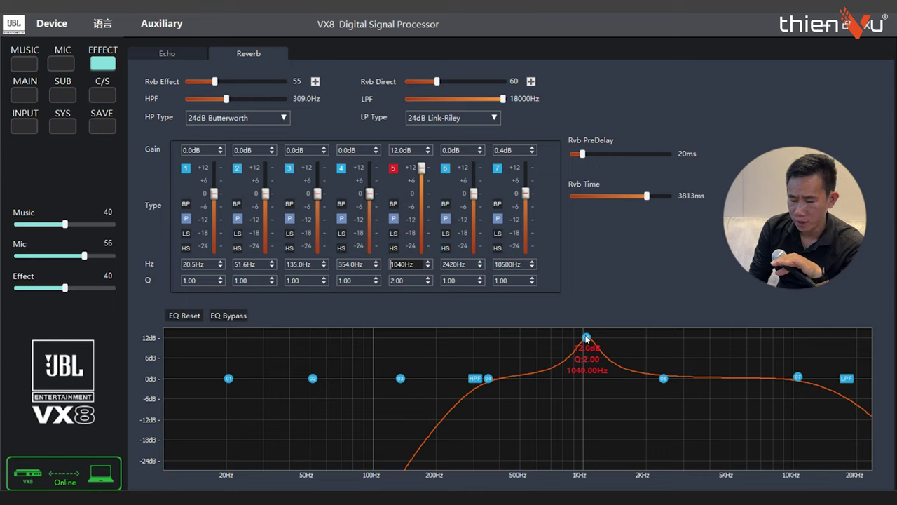
pyautogui.moveTo(587, 338); pyautogui.dragTo(585, 381)
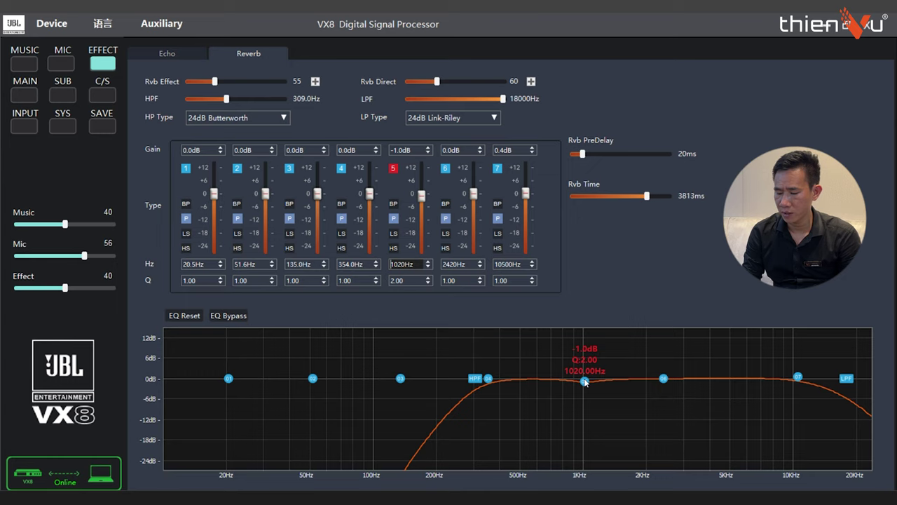
pyautogui.moveTo(584, 381); pyautogui.dragTo(585, 381)
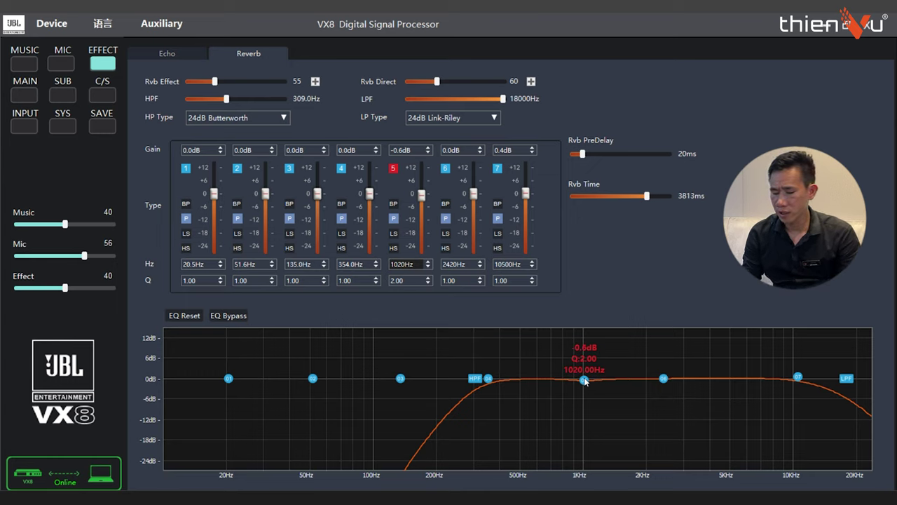
pyautogui.moveTo(584, 381); pyautogui.dragTo(585, 398)
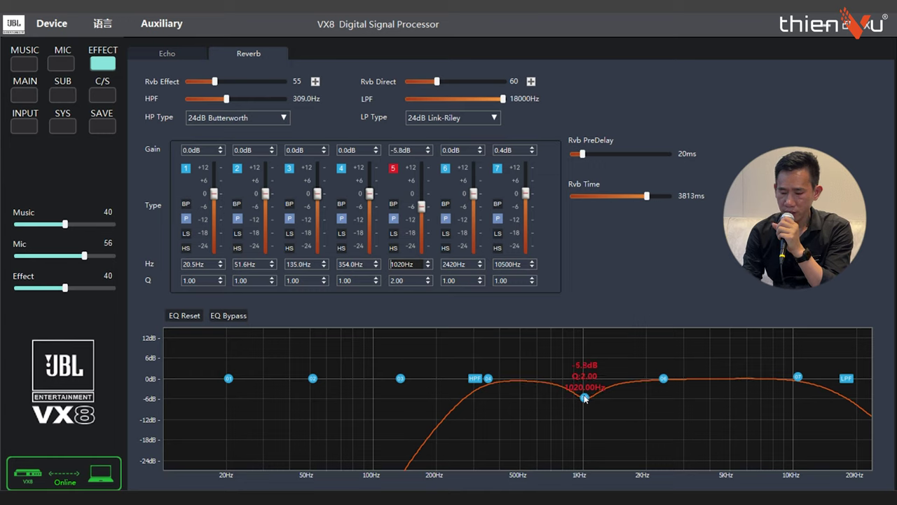
pyautogui.moveTo(585, 398); pyautogui.dragTo(583, 401)
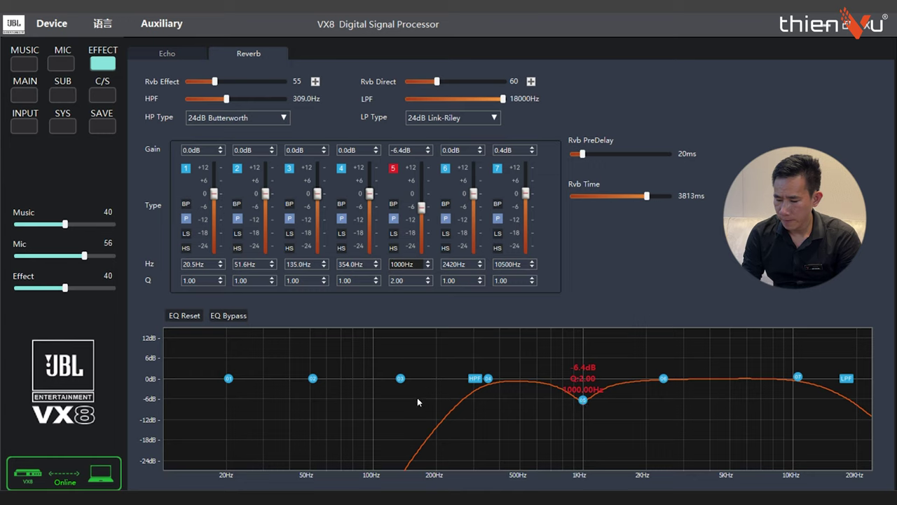
# Step: Set the Q of reverb EQ band 6 to 5.00 and move the band to 445 Hz with a gain of -9.6 dB
pyautogui.click(664, 379)
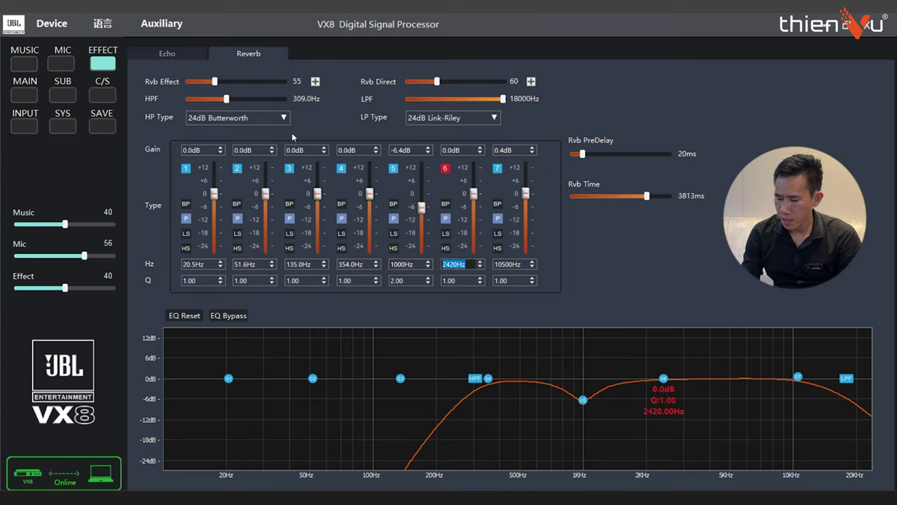
pyautogui.click(460, 280)
pyautogui.press('BackSpace')
pyautogui.press('BackSpace')
pyautogui.press('BackSpace')
pyautogui.press('BackSpace')
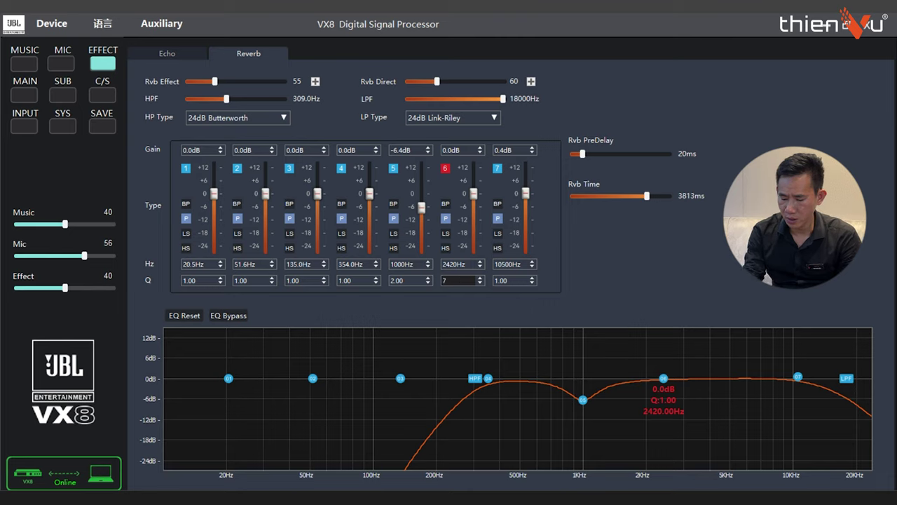
pyautogui.write('5.00')
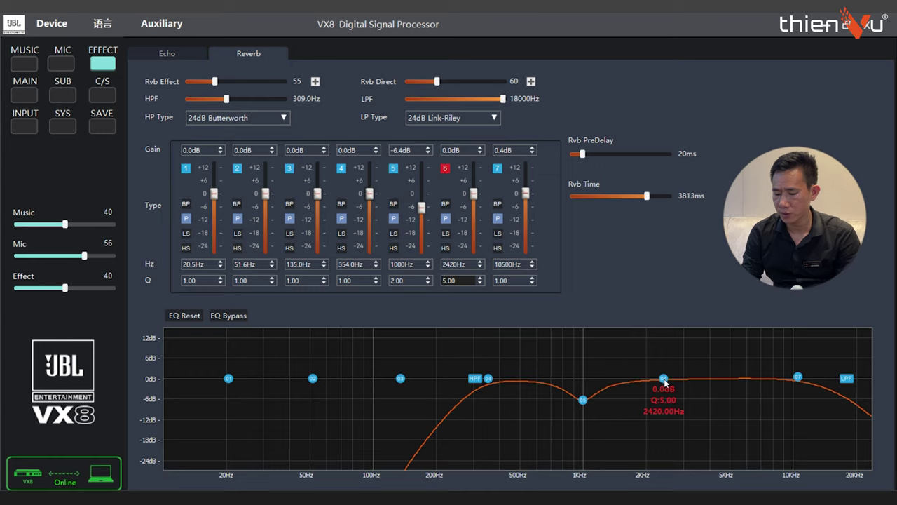
pyautogui.moveTo(668, 382); pyautogui.dragTo(510, 415)
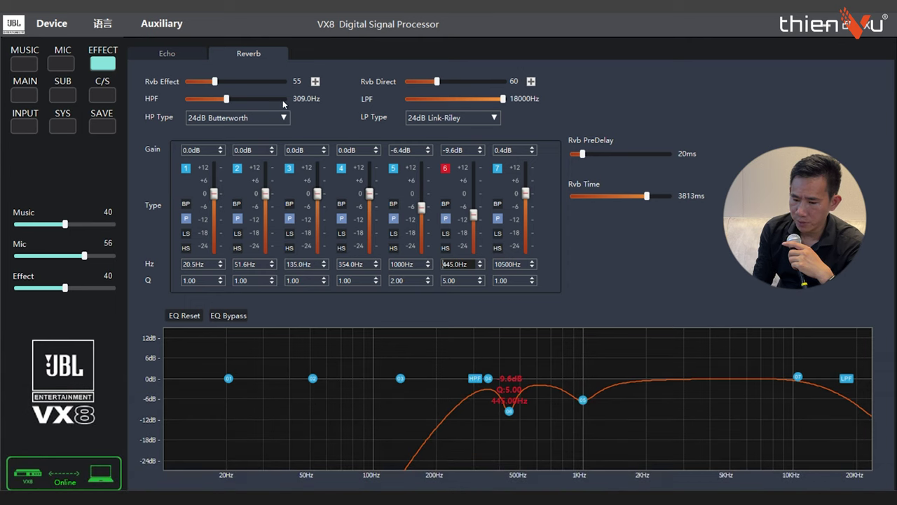
# Step: Lower the reverb's high-pass filter frequency to 303 Hz
pyautogui.click(210, 103)
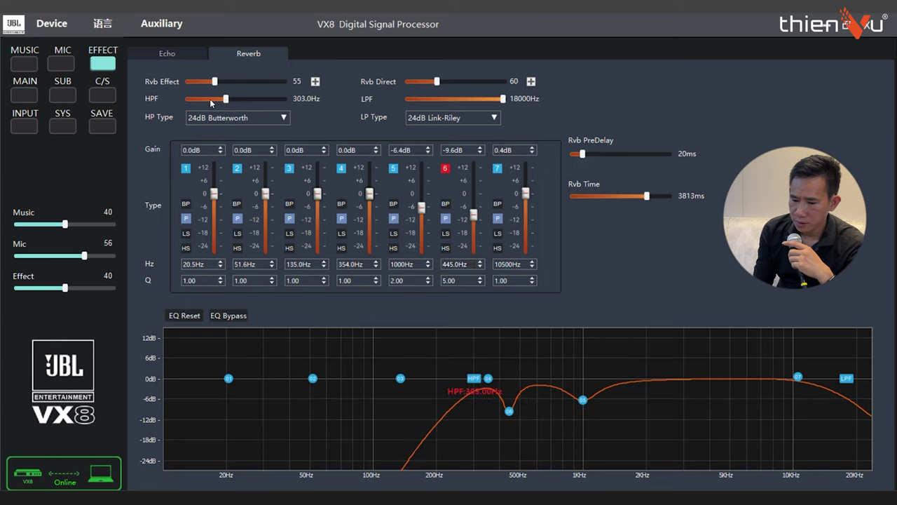
pyautogui.scroll(1, 210, 102)
pyautogui.scroll(-1, 211, 102)
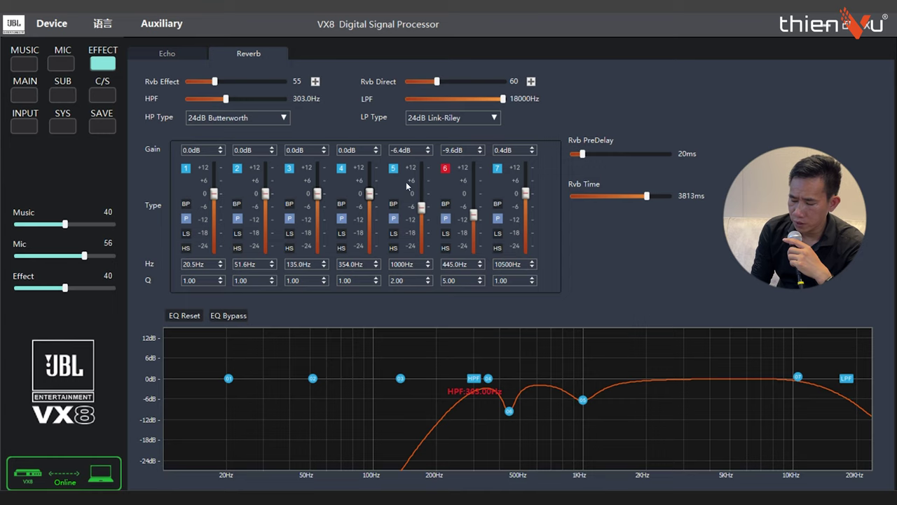
# Step: Try a 12 dB boost on reverb EQ band 7 at 9330 Hz, leaving the band at 9510 Hz with a gain of -0.2 dB
pyautogui.moveTo(798, 378); pyautogui.dragTo(787, 337)
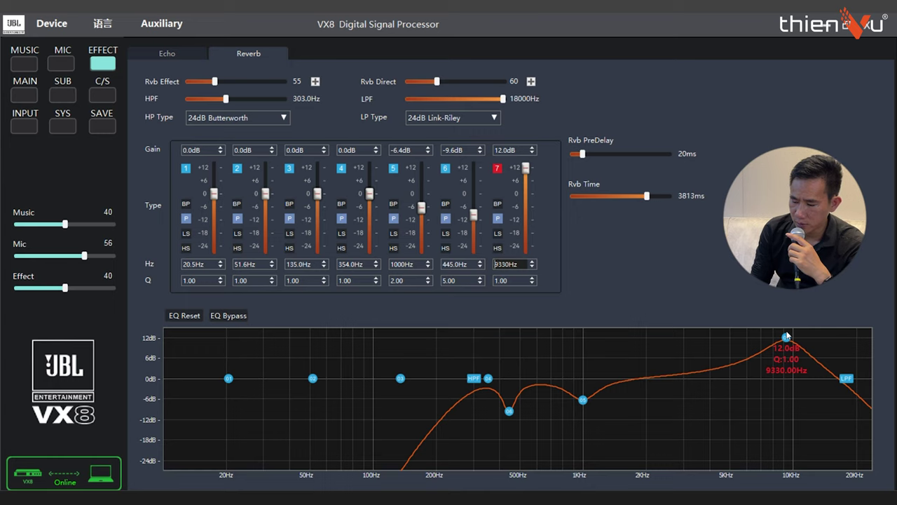
pyautogui.moveTo(786, 337); pyautogui.dragTo(789, 382)
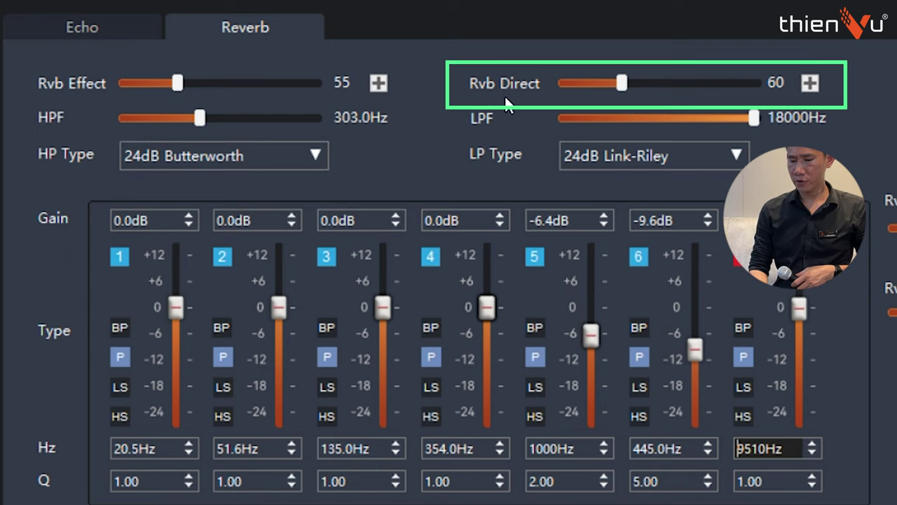
pyautogui.click(623, 84)
pyautogui.moveTo(623, 84)
pyautogui.mouseDown()
pyautogui.moveTo(611, 86)
pyautogui.moveTo(624, 85)
pyautogui.mouseUp()
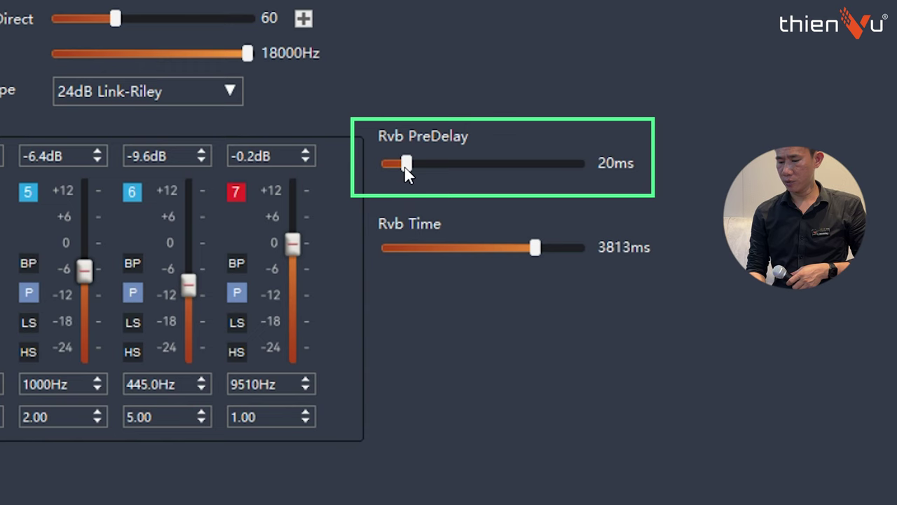
# Step: Try reverb pre-delay values between 0 ms and 188 ms, leaving the pre-delay at 38 ms
pyautogui.moveTo(406, 168); pyautogui.dragTo(412, 169)
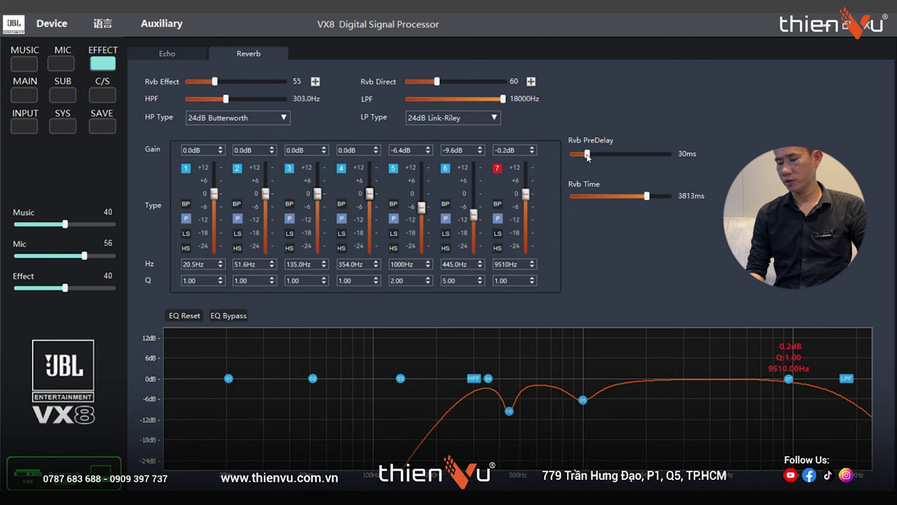
pyautogui.moveTo(588, 156); pyautogui.dragTo(663, 162)
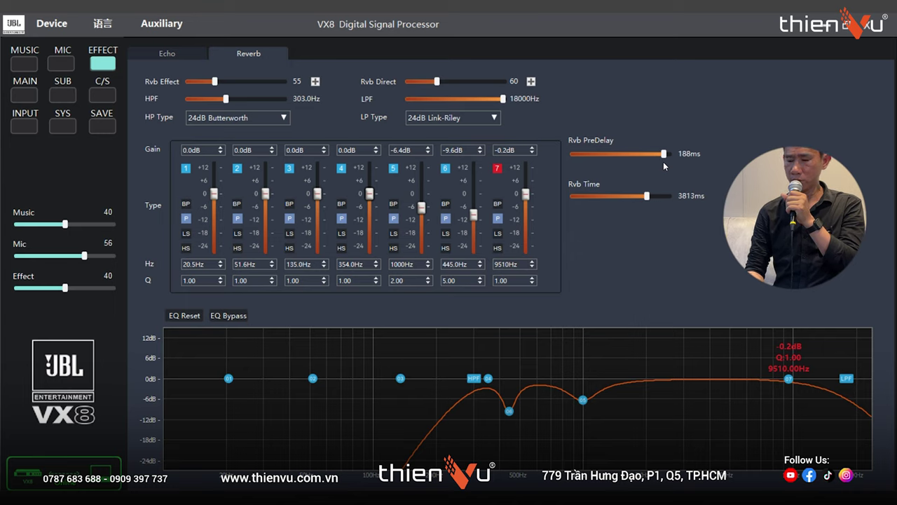
pyautogui.moveTo(664, 165); pyautogui.dragTo(587, 156)
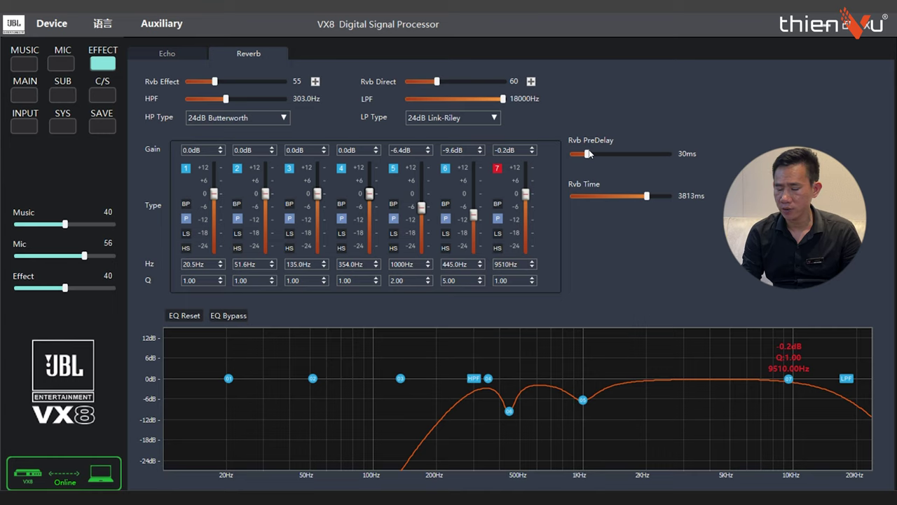
pyautogui.moveTo(588, 153); pyautogui.dragTo(523, 171)
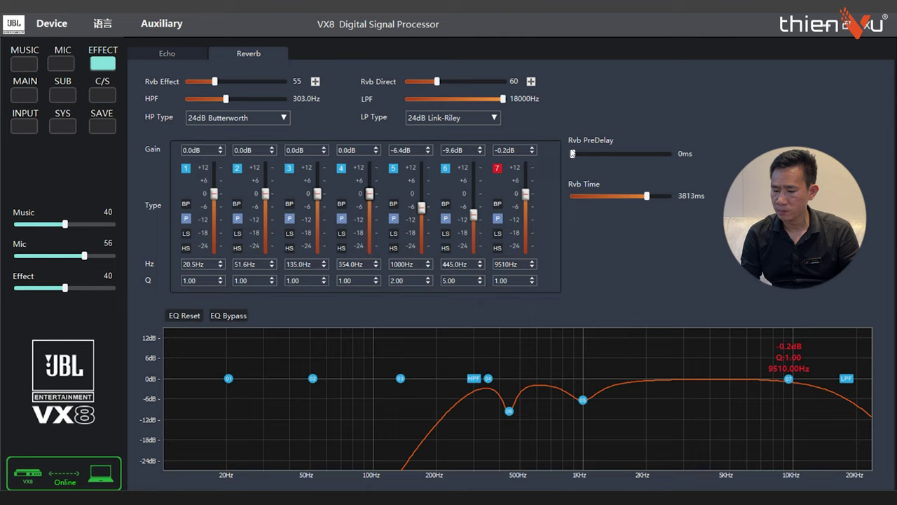
pyautogui.moveTo(575, 155); pyautogui.dragTo(588, 160)
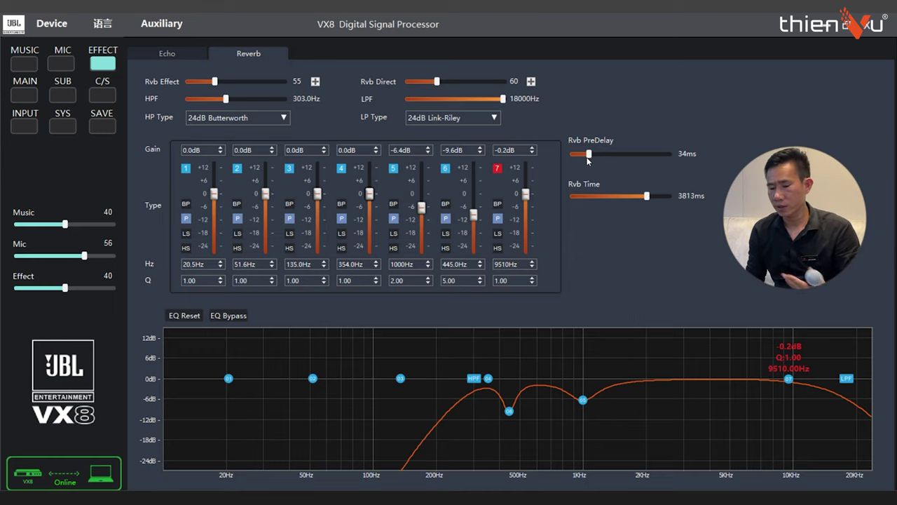
pyautogui.scroll(3, 587, 160)
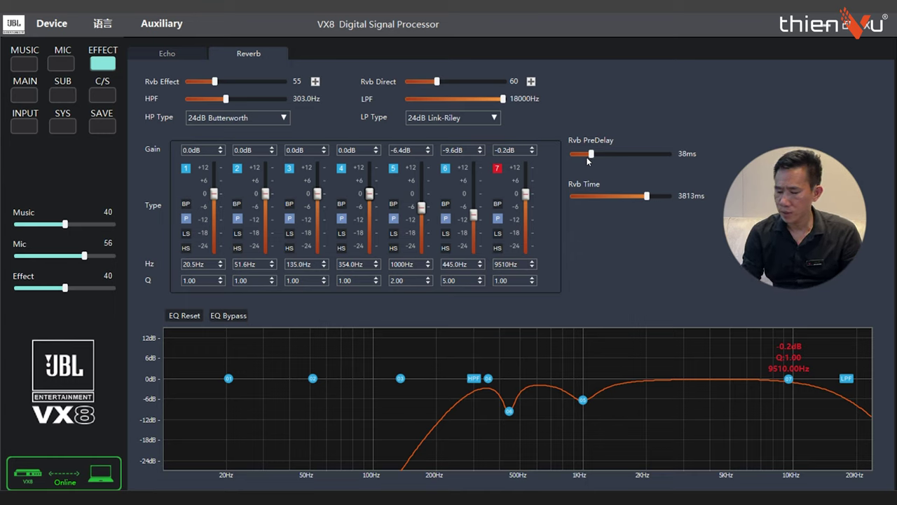
pyautogui.click(621, 197)
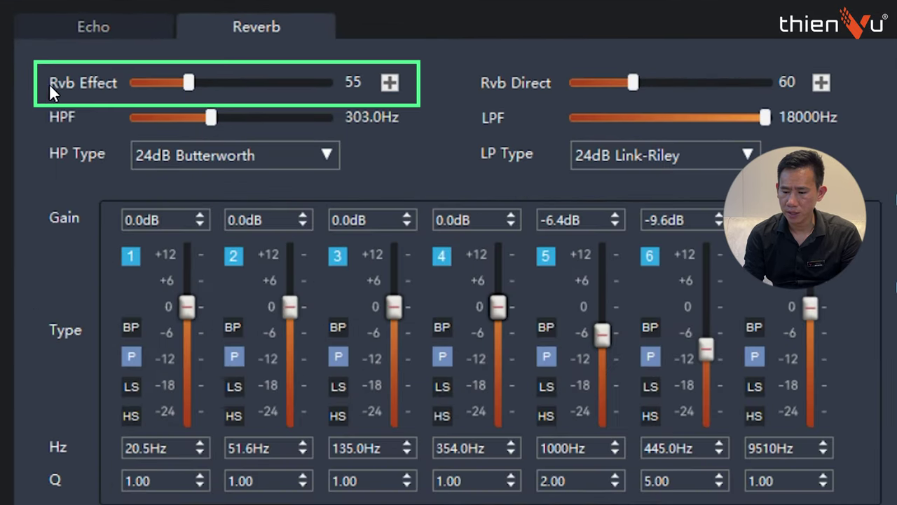
# Step: Lower the reverb effect level to 0 and raise the echo effect level to 113
pyautogui.moveTo(190, 84); pyautogui.dragTo(134, 83)
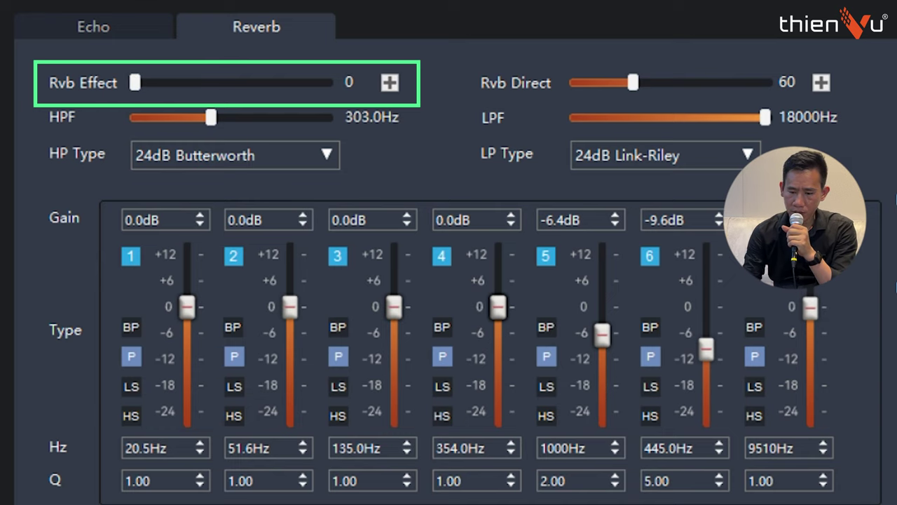
pyautogui.click(80, 28)
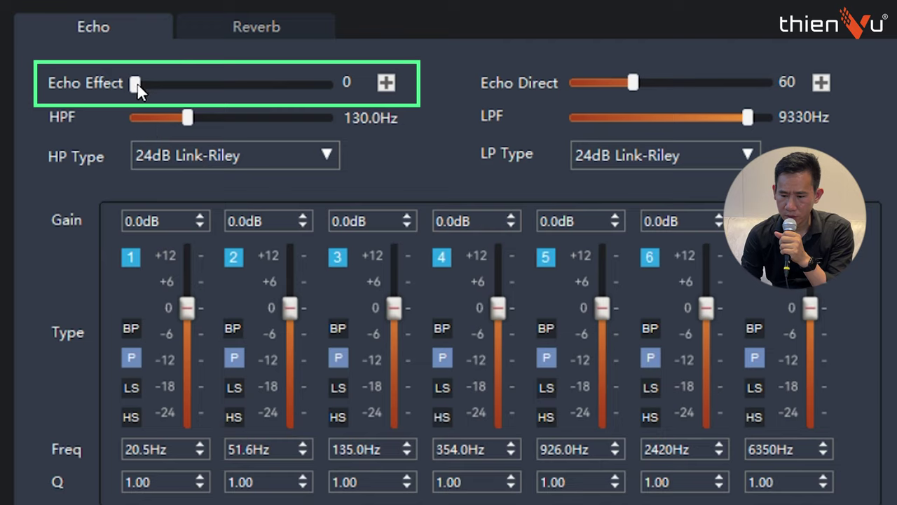
pyautogui.moveTo(138, 84); pyautogui.dragTo(246, 85)
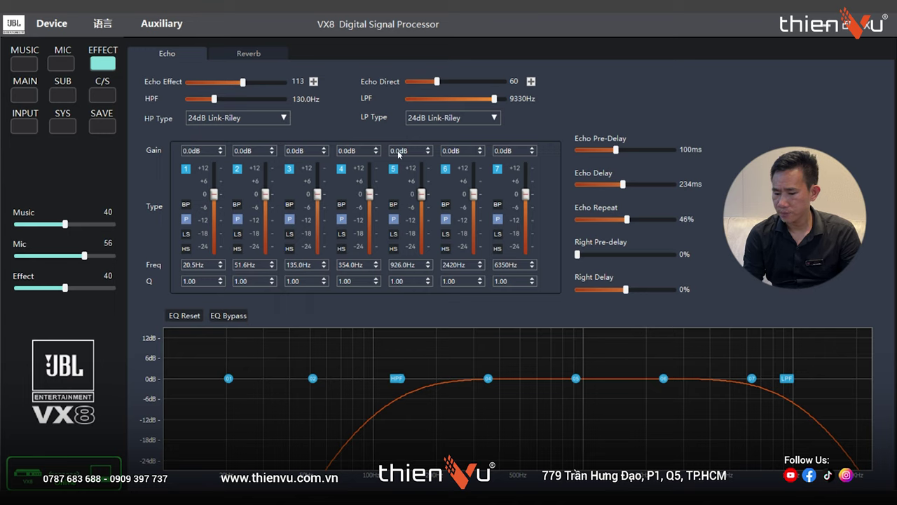
# Step: Lower the echo's high-pass filter frequency to 101 Hz
pyautogui.moveTo(393, 379); pyautogui.dragTo(374, 383)
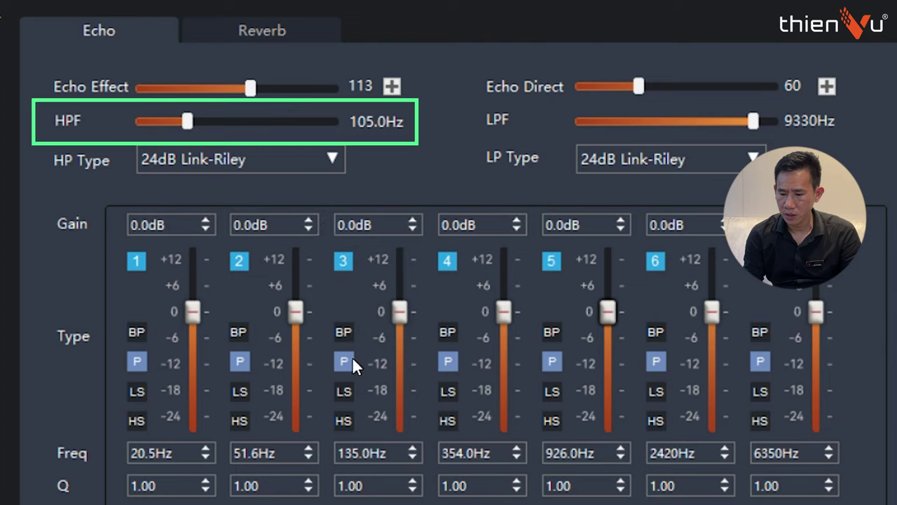
pyautogui.scroll(-1, 163, 121)
pyautogui.scroll(-1, 163, 121)
pyautogui.scroll(-1, 163, 120)
pyautogui.scroll(1, 163, 121)
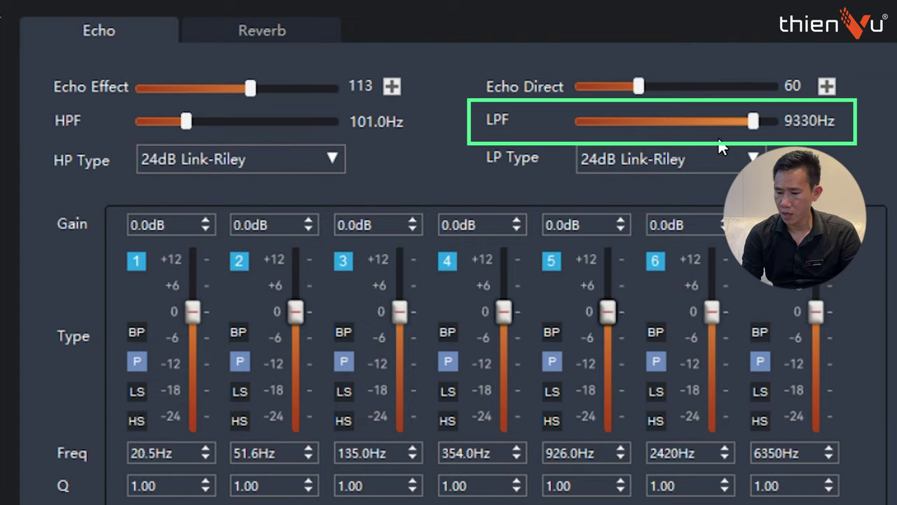
# Step: Adjust the echo's low-pass filter frequency up and down, leaving it at 9150 Hz
pyautogui.scroll(-1, 678, 125)
pyautogui.scroll(4, 679, 125)
pyautogui.scroll(-7, 678, 124)
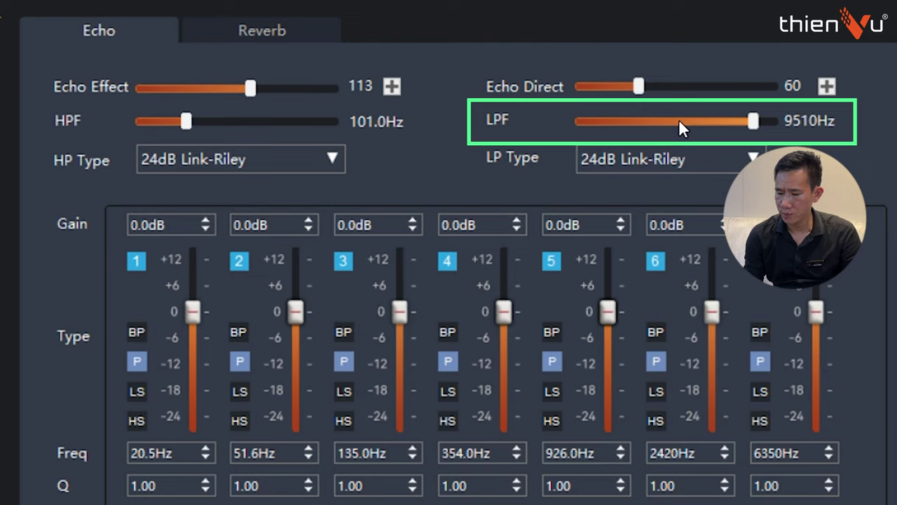
pyautogui.scroll(2, 679, 124)
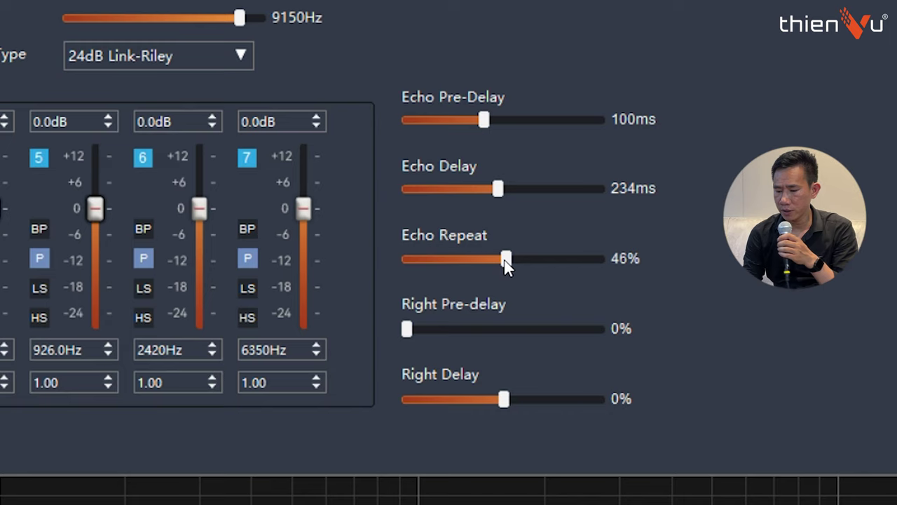
# Step: Try an echo repeat of 73%, bring it back down, and fine-tune it to 46%
pyautogui.moveTo(506, 260); pyautogui.dragTo(565, 259)
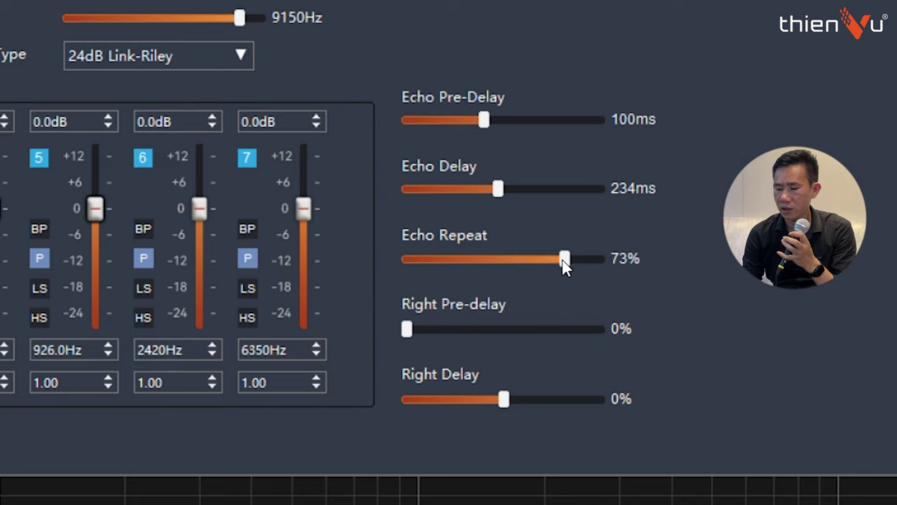
pyautogui.moveTo(565, 259); pyautogui.dragTo(506, 259)
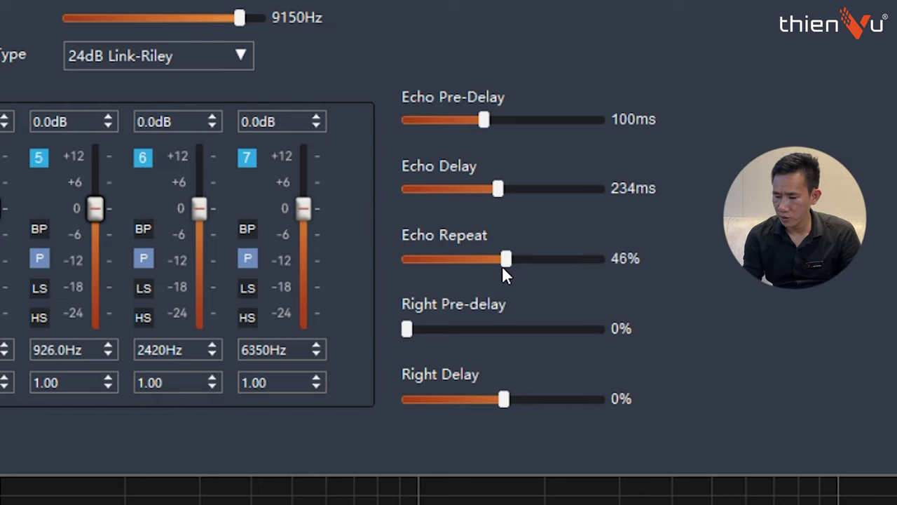
pyautogui.press('Right')
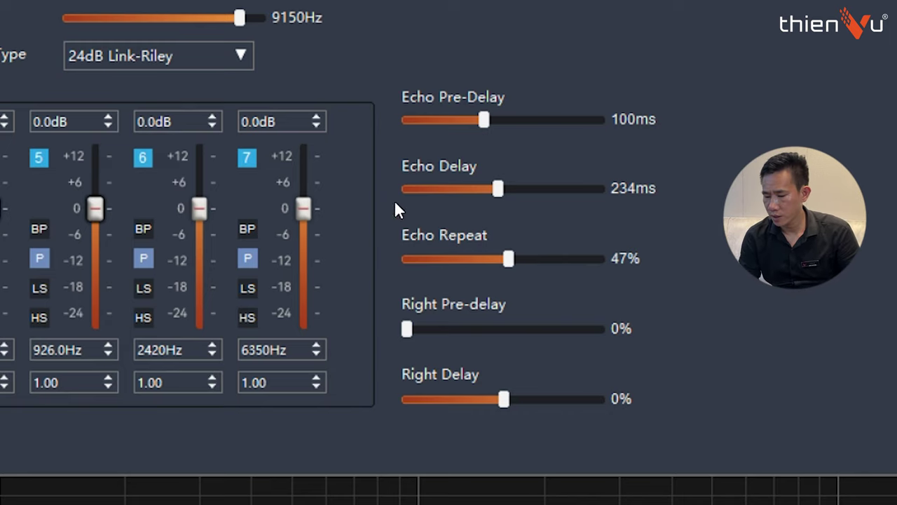
pyautogui.click(479, 259)
pyautogui.press('Right')
pyautogui.press('Right')
pyautogui.press('Left')
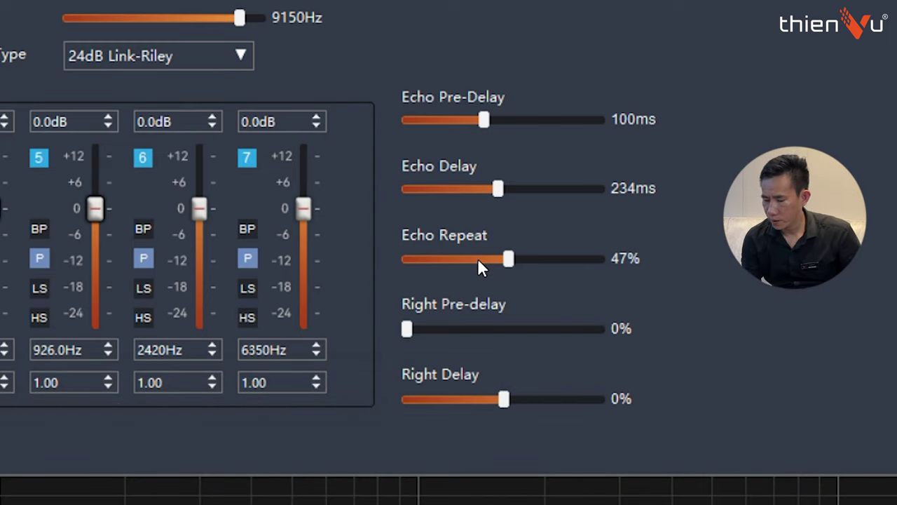
pyautogui.press('Left')
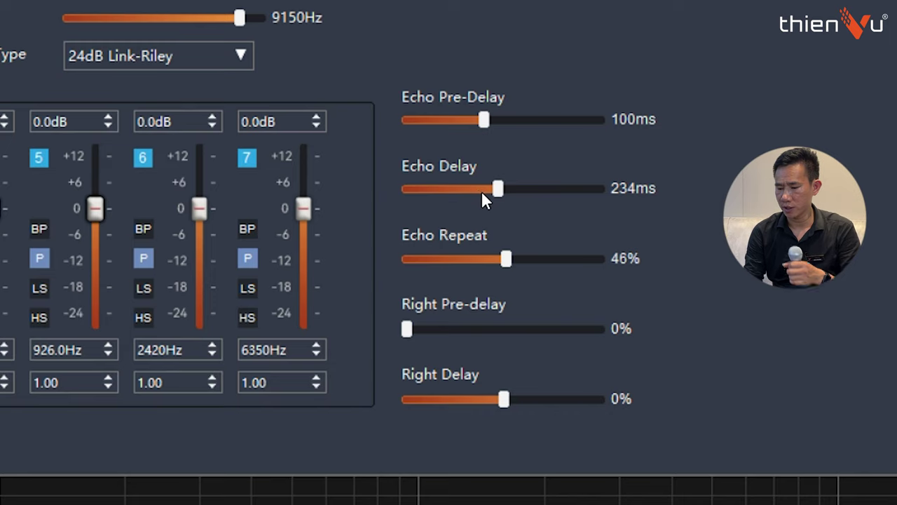
# Step: Try an echo delay of 208 ms and settle it at 230 ms
pyautogui.moveTo(498, 199)
pyautogui.mouseDown()
pyautogui.moveTo(449, 212)
pyautogui.moveTo(485, 201)
pyautogui.mouseUp()
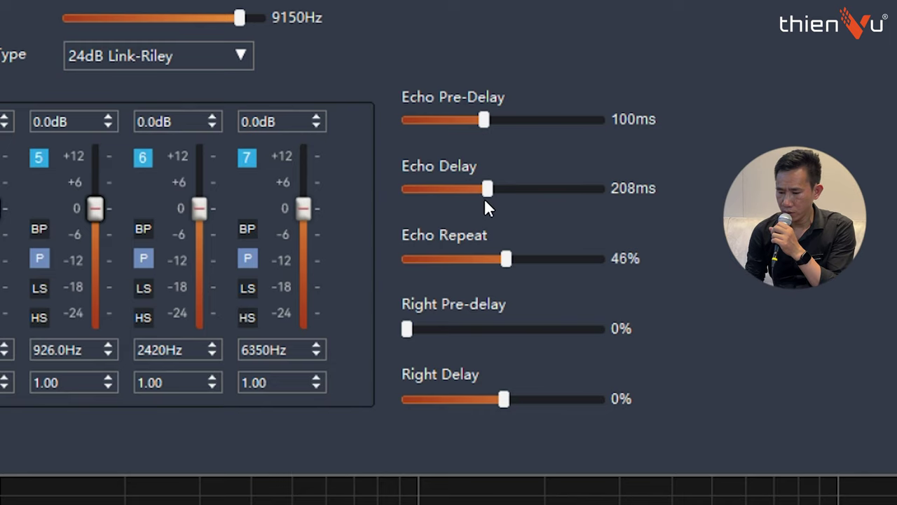
pyautogui.scroll(3, 485, 200)
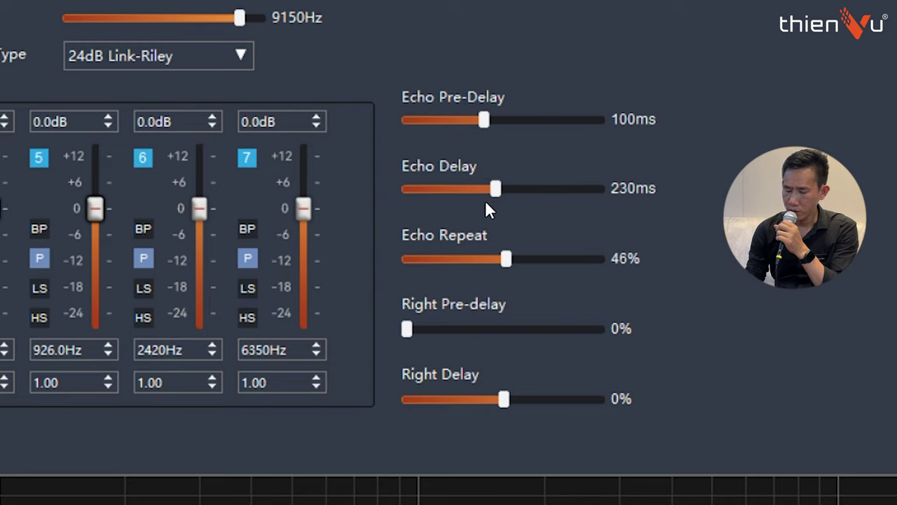
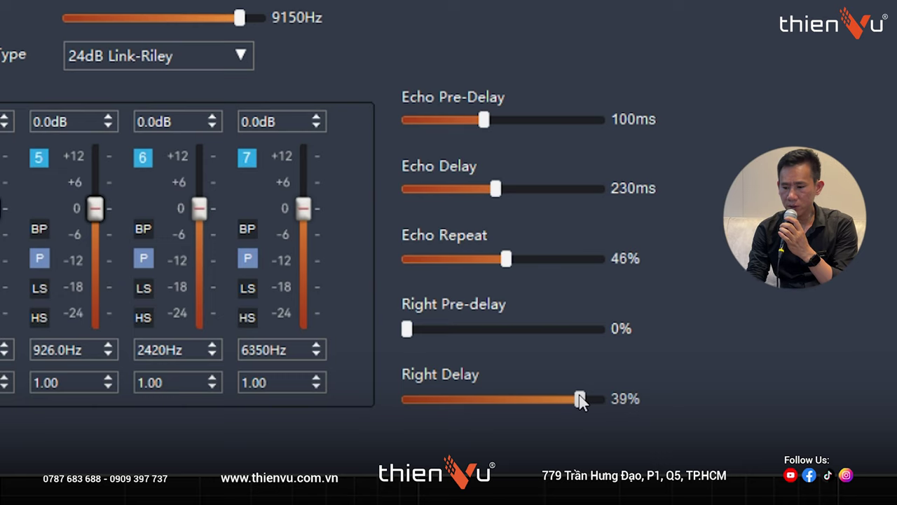
# Step: Try the echo's right delay at 20%, 10% and down to 0%, leaving it at 7%
pyautogui.moveTo(580, 400); pyautogui.dragTo(542, 402)
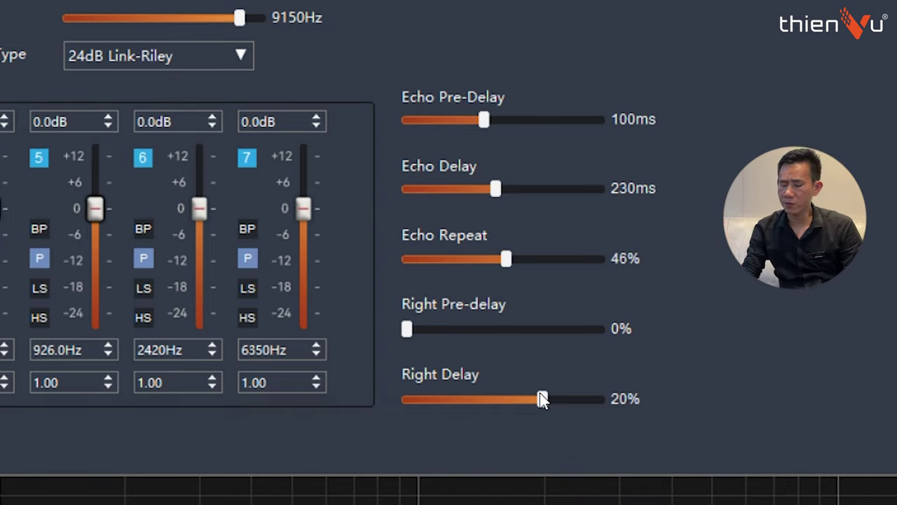
pyautogui.moveTo(541, 401); pyautogui.dragTo(523, 405)
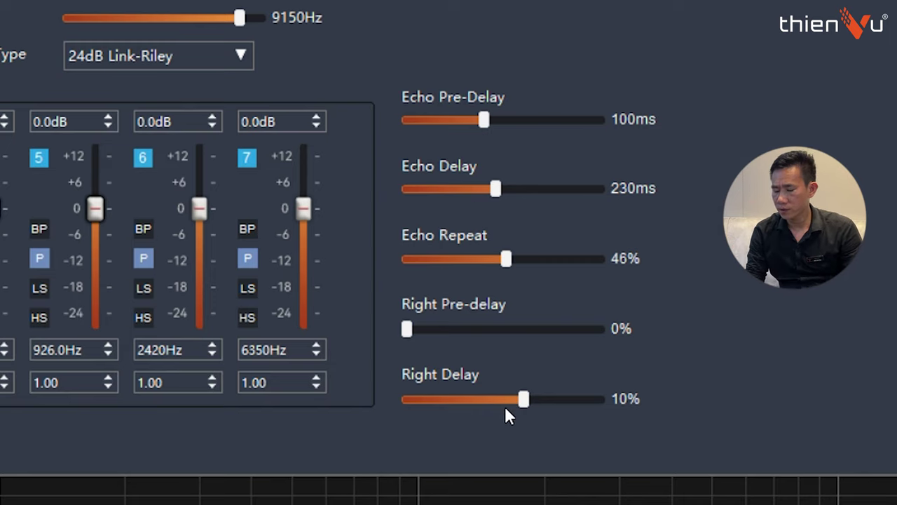
pyautogui.scroll(-1, 499, 398)
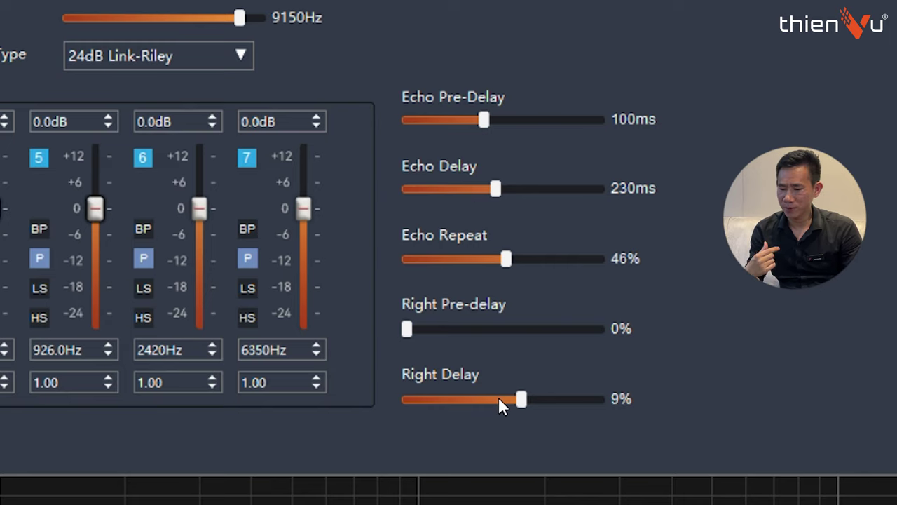
pyautogui.scroll(-2, 498, 398)
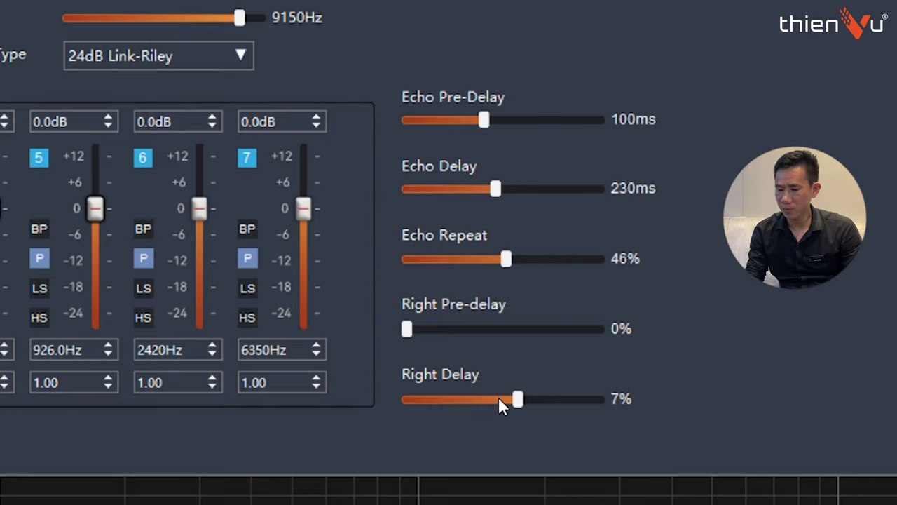
pyautogui.scroll(-5, 498, 398)
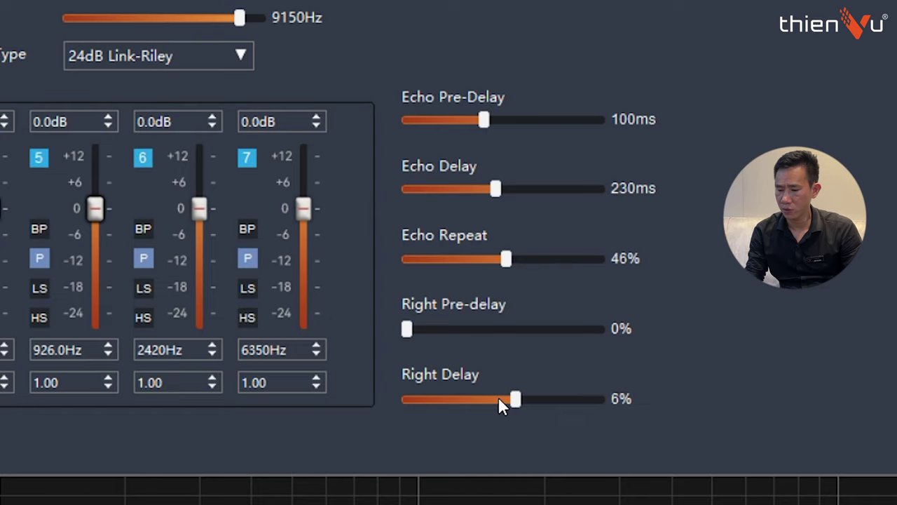
pyautogui.scroll(-2, 498, 398)
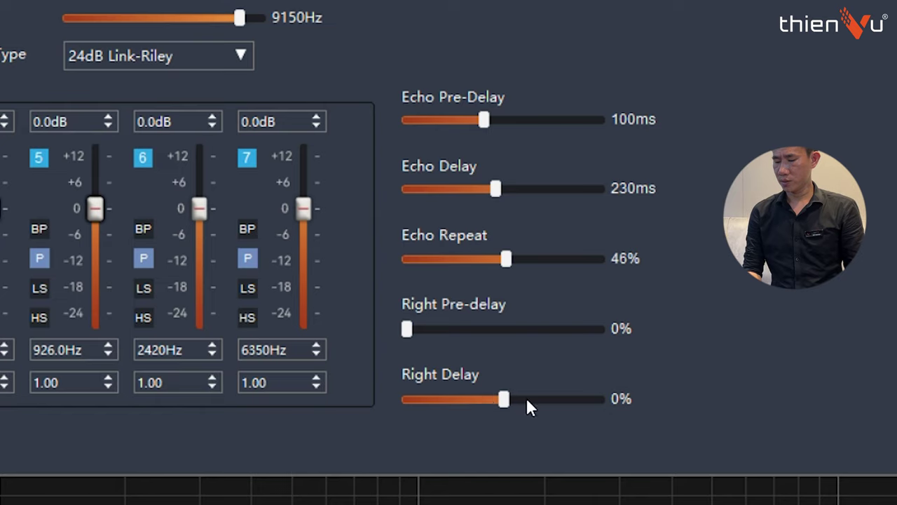
pyautogui.scroll(1, 526, 397)
pyautogui.scroll(5, 526, 397)
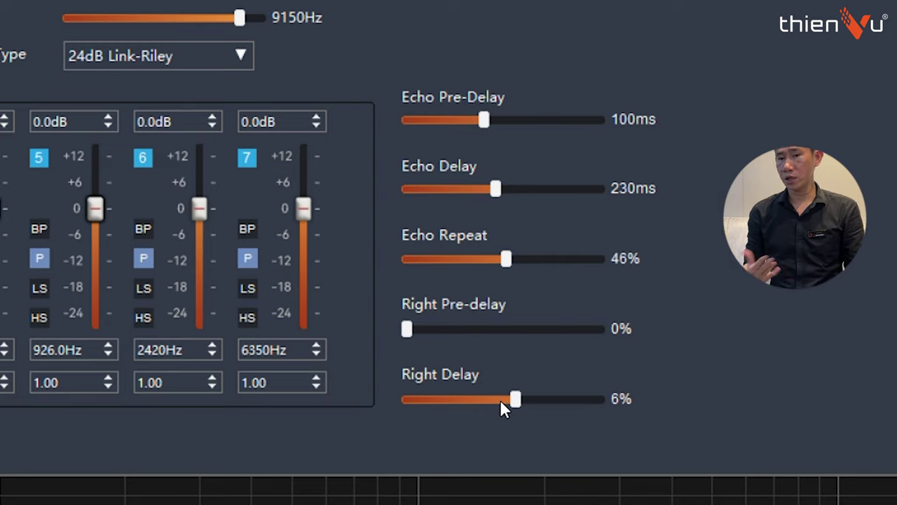
pyautogui.scroll(1, 529, 397)
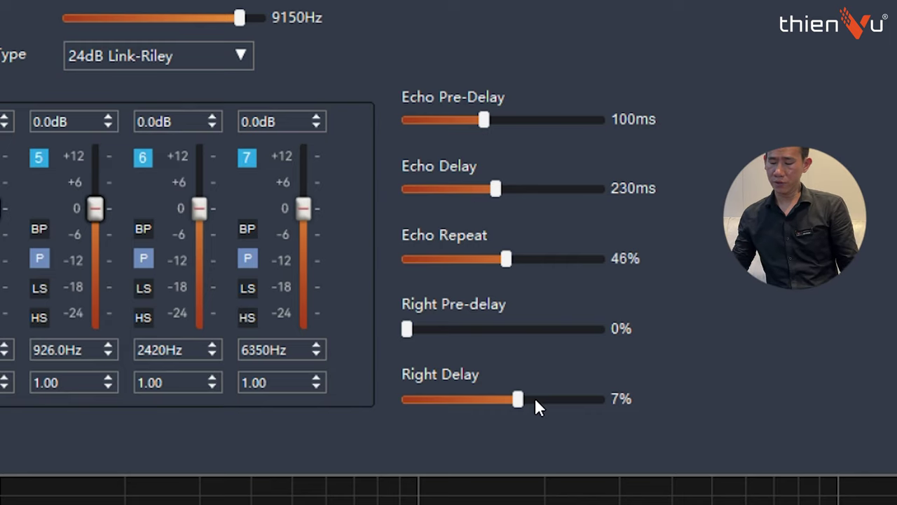
# Step: Raise the echo's right delay gradually, trying 10%, 14% and 13%, and settle it at 15%
pyautogui.scroll(3, 535, 399)
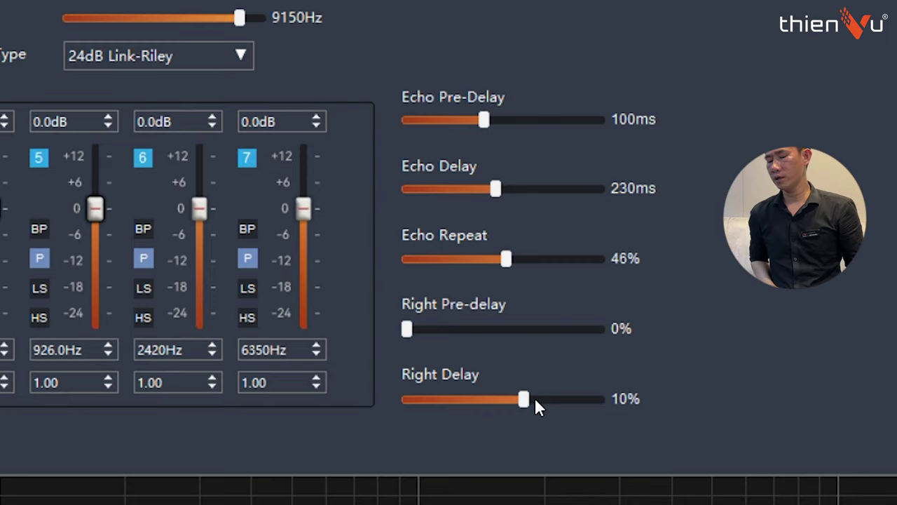
pyautogui.scroll(4, 534, 398)
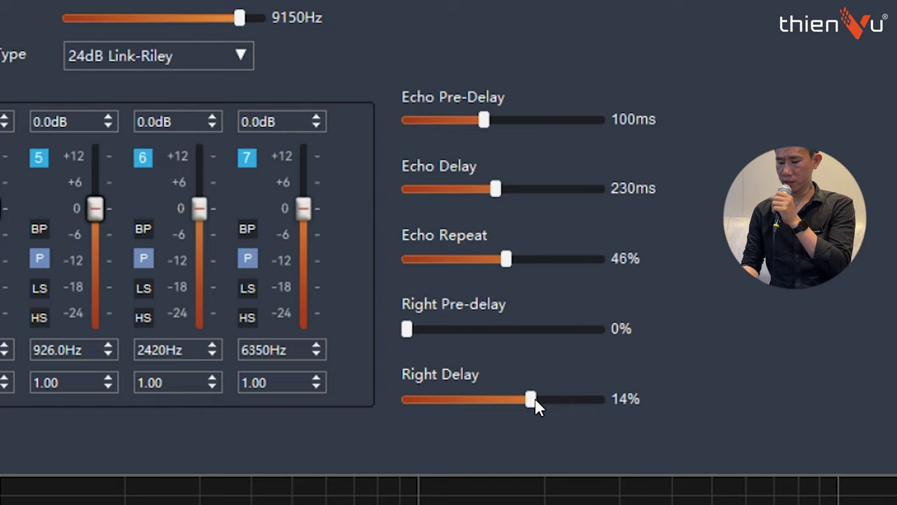
pyautogui.scroll(-1, 535, 397)
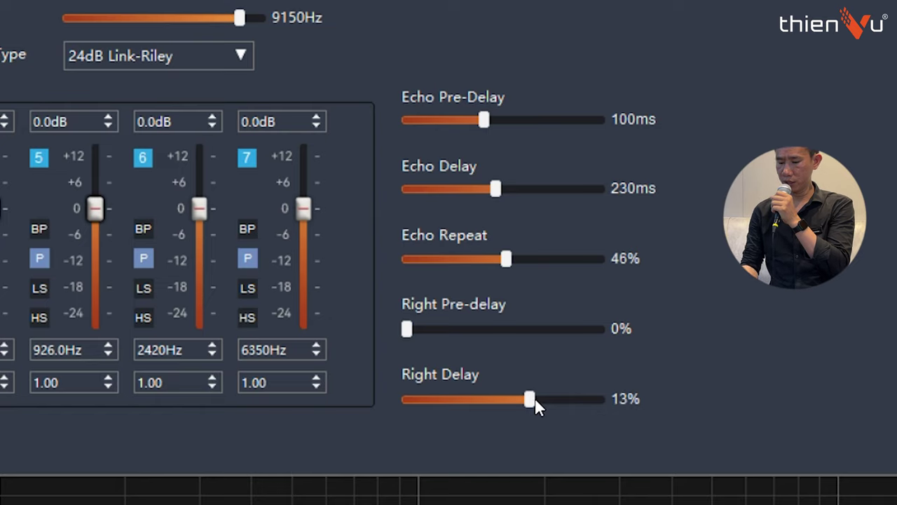
pyautogui.scroll(1, 535, 397)
pyautogui.scroll(1, 535, 397)
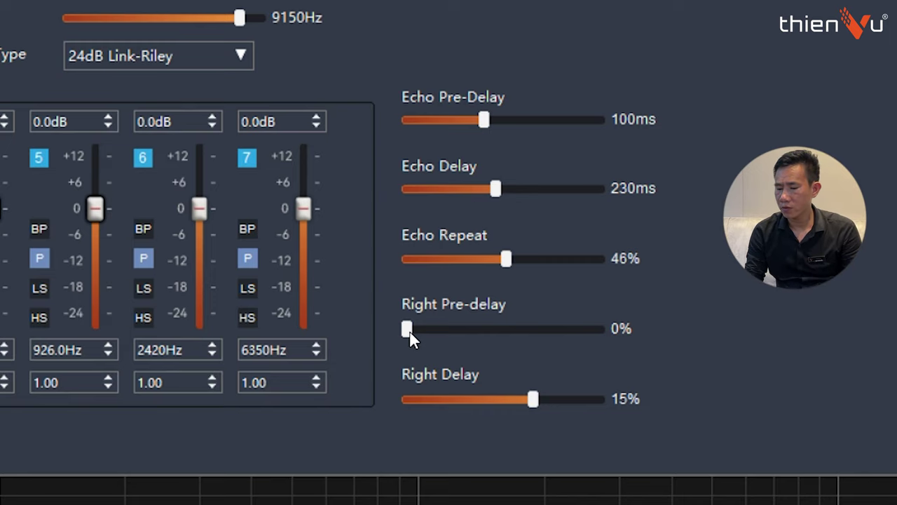
# Step: Try the echo's right pre-delay at 16%, 0% and 5%, reset it to 0%, and leave it at 5%
pyautogui.moveTo(409, 330); pyautogui.dragTo(470, 332)
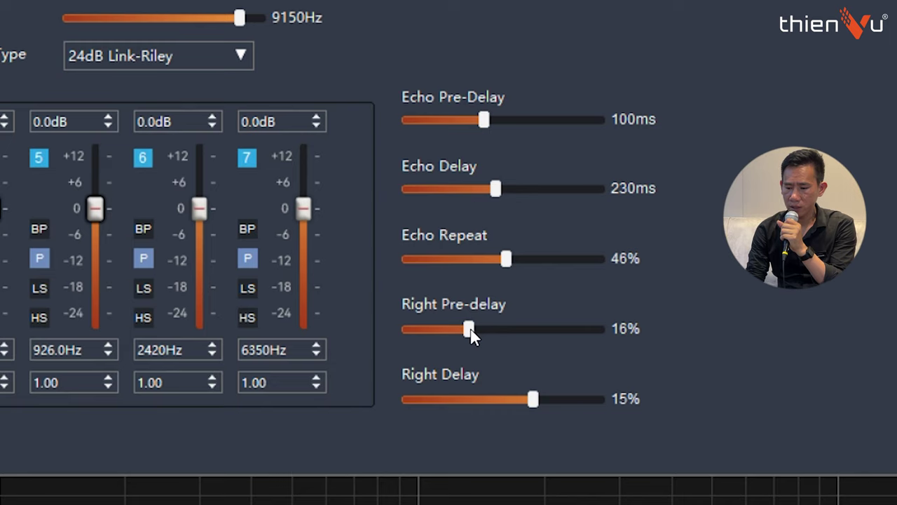
pyautogui.moveTo(470, 332); pyautogui.dragTo(395, 343)
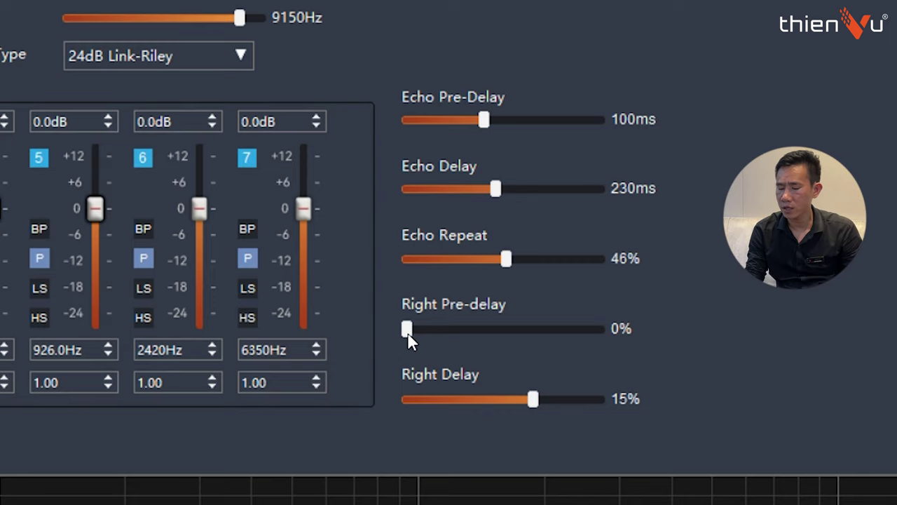
pyautogui.moveTo(409, 333); pyautogui.dragTo(429, 352)
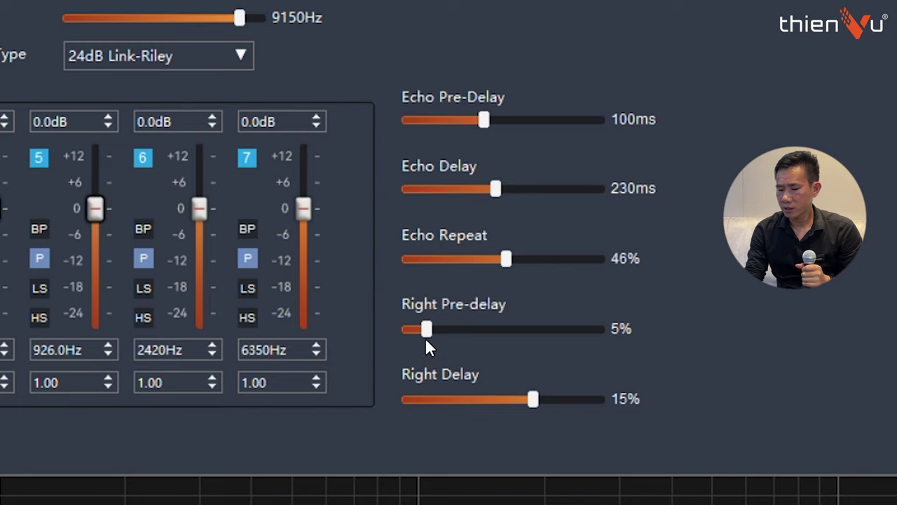
pyautogui.press('Home')
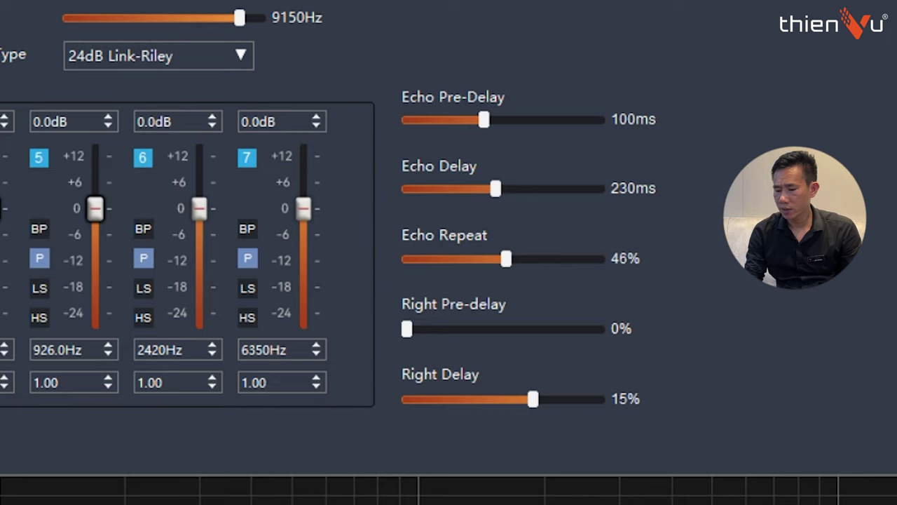
pyautogui.scroll(5, 404, 330)
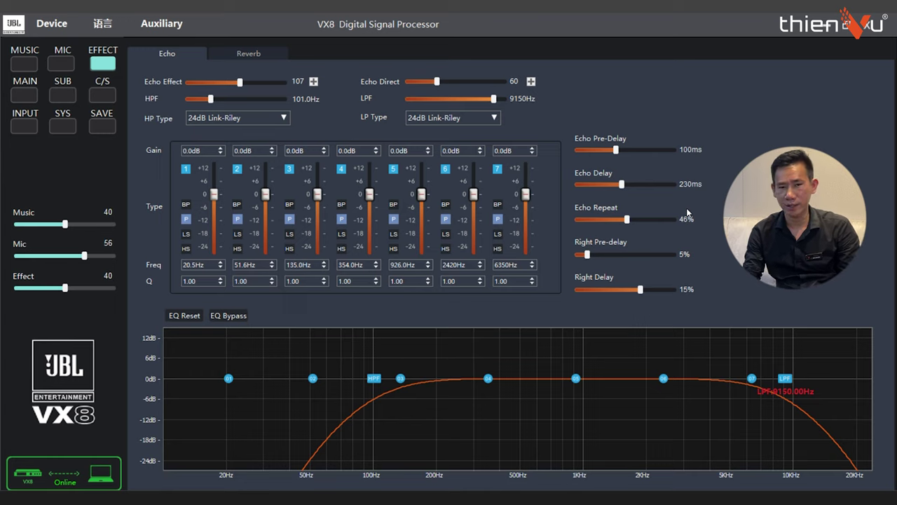
# Step: Try lower and higher echo effect levels and settle the level at 100
pyautogui.moveTo(241, 86); pyautogui.dragTo(222, 96)
pyautogui.click(218, 82)
pyautogui.moveTo(219, 83); pyautogui.dragTo(267, 85)
pyautogui.moveTo(265, 82); pyautogui.dragTo(235, 83)
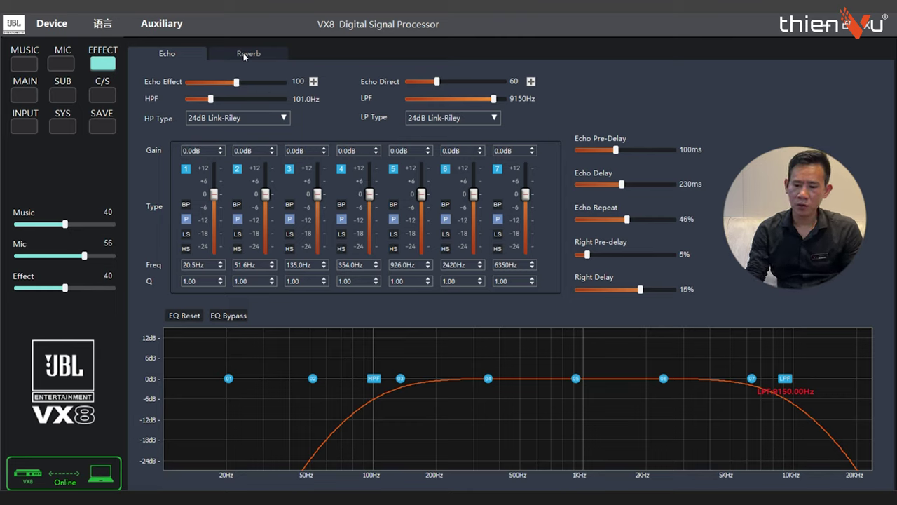
# Step: Open the reverb settings and raise the reverb effect level to 30
pyautogui.click(243, 52)
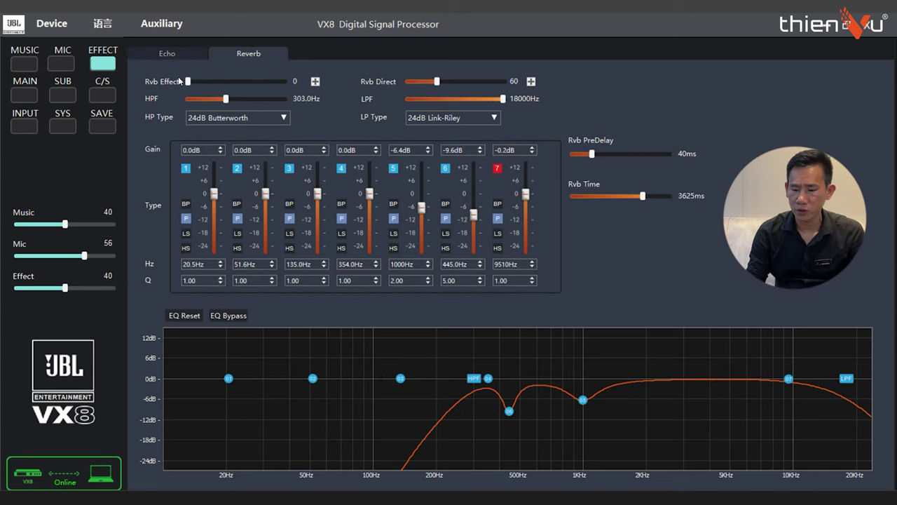
pyautogui.moveTo(191, 82)
pyautogui.mouseDown()
pyautogui.moveTo(215, 87)
pyautogui.moveTo(207, 87)
pyautogui.mouseUp()
pyautogui.scroll(-2, 207, 83)
pyautogui.scroll(-1, 207, 84)
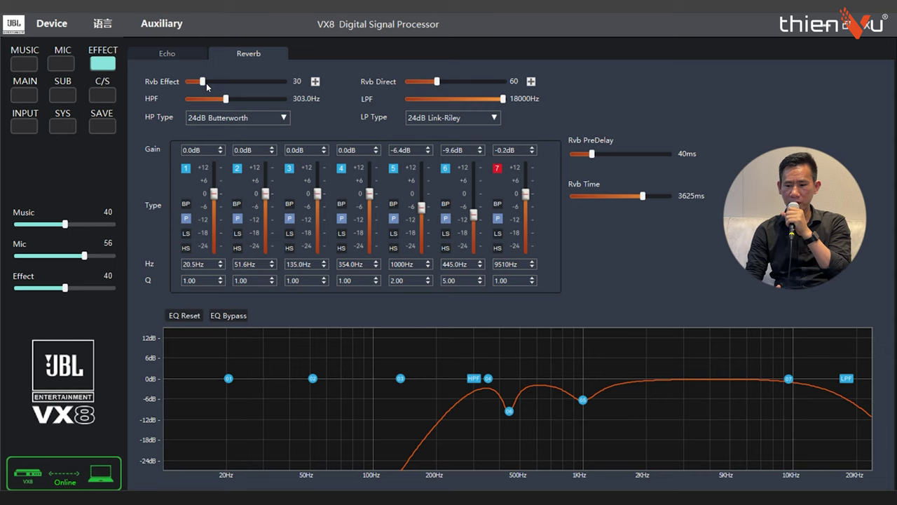
# Step: Switch between the echo and reverb settings to compare them, and raise the reverb effect level to 40
pyautogui.click(167, 56)
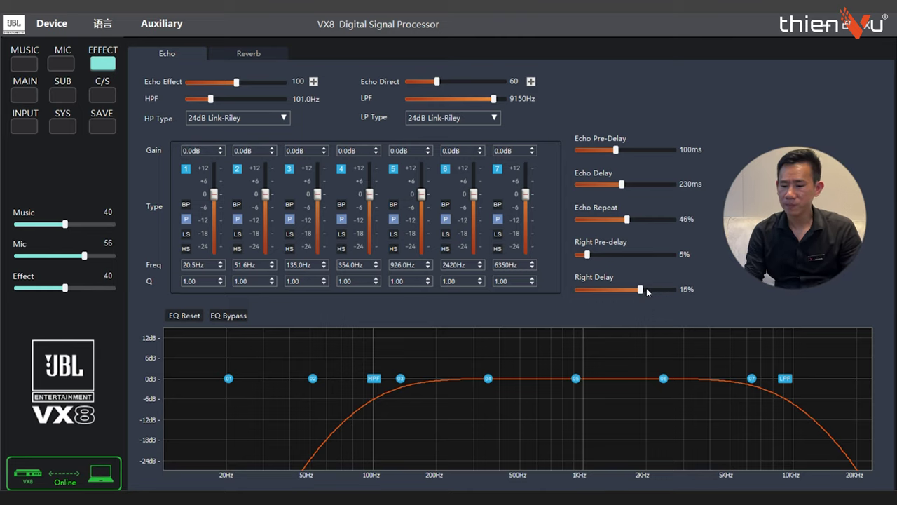
pyautogui.click(241, 50)
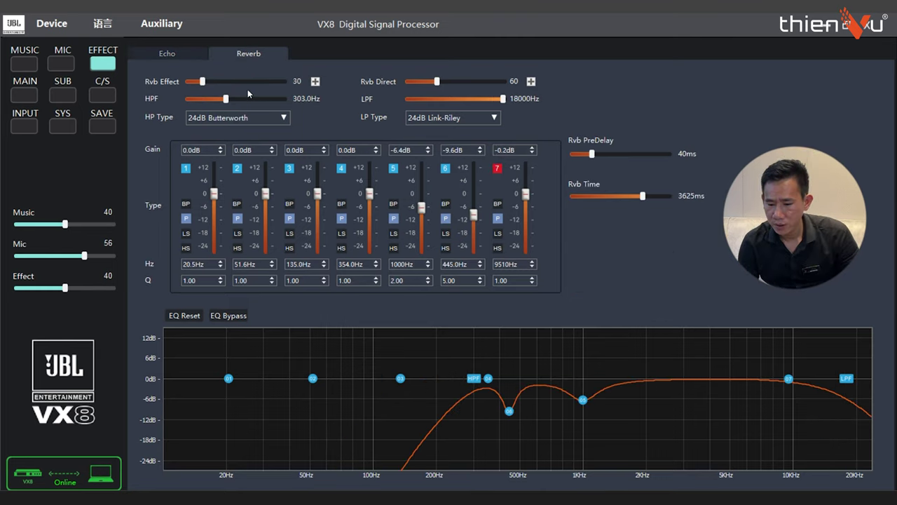
pyautogui.click(178, 55)
pyautogui.click(224, 50)
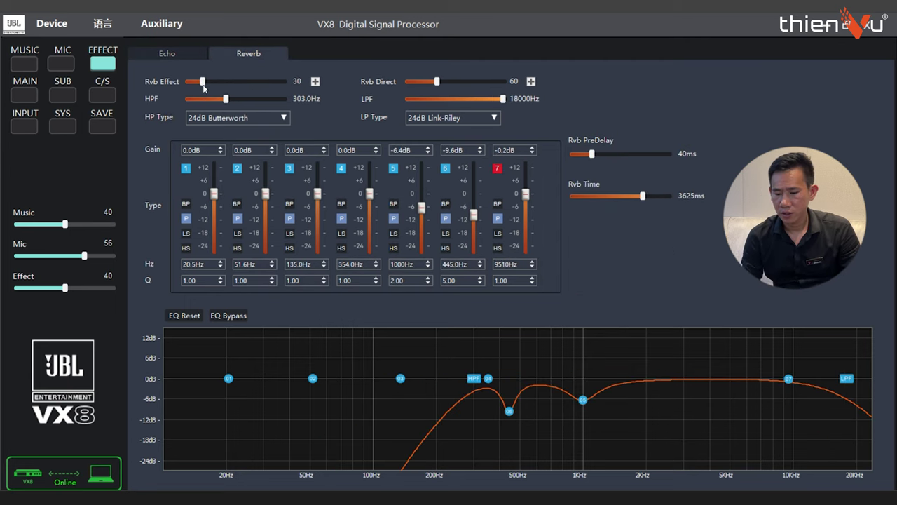
pyautogui.moveTo(203, 85); pyautogui.dragTo(205, 87)
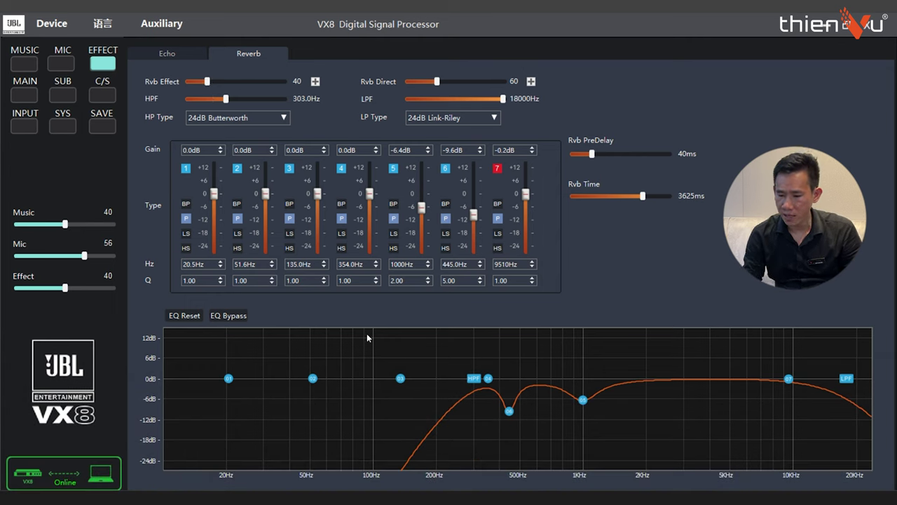
# Step: Try the reverb's high-pass filter at 561 Hz and bring it back down to 309 Hz
pyautogui.moveTo(472, 380)
pyautogui.mouseDown()
pyautogui.moveTo(541, 382)
pyautogui.moveTo(530, 381)
pyautogui.mouseUp()
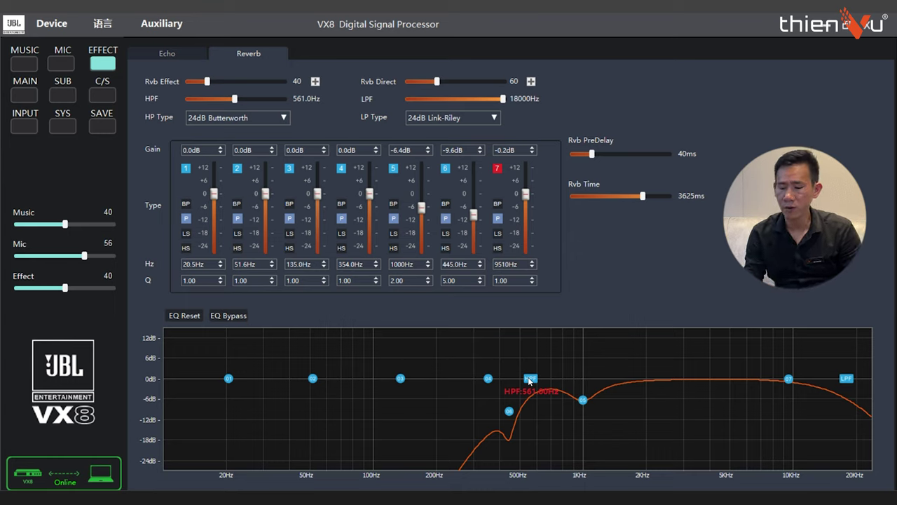
pyautogui.moveTo(530, 380); pyautogui.dragTo(475, 380)
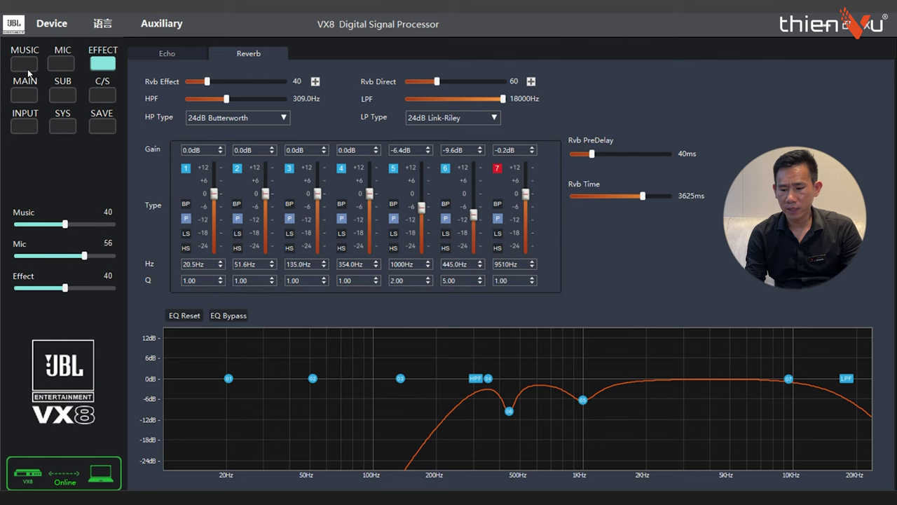
# Step: Open the main output settings and raise the high-pass filter frequency on the EQ graph
pyautogui.click(18, 102)
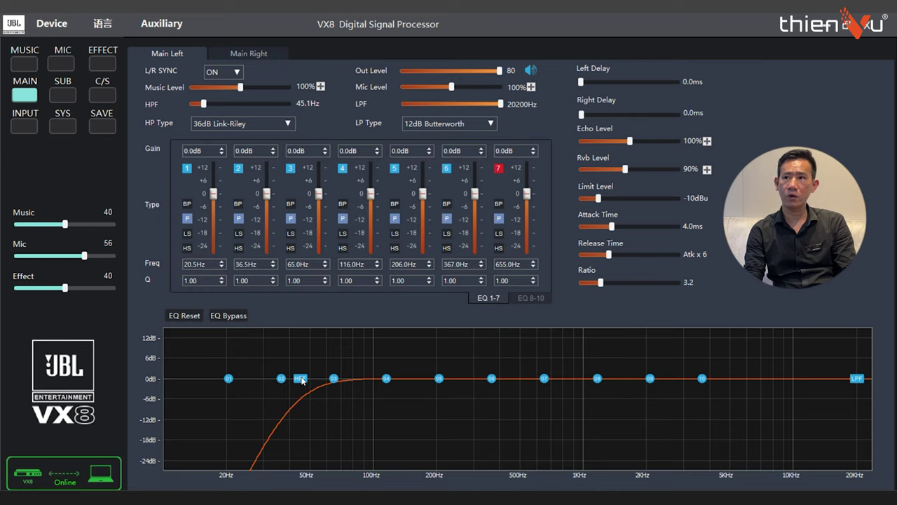
pyautogui.moveTo(301, 378); pyautogui.dragTo(355, 376)
# Step: Open the subwoofer settings and set the low-pass filter to 85 Hz and the high-pass filter to 45.1 Hz
pyautogui.click(63, 98)
pyautogui.moveTo(371, 379); pyautogui.dragTo(361, 381)
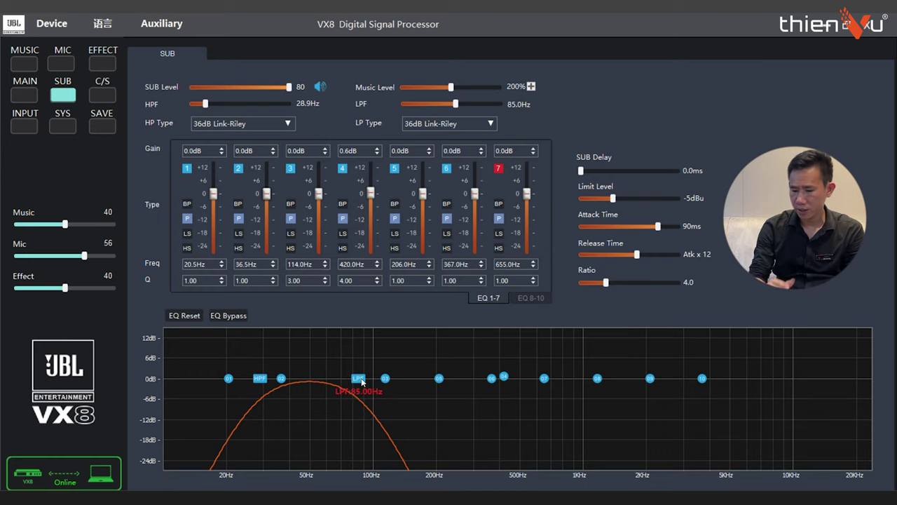
pyautogui.moveTo(260, 379); pyautogui.dragTo(302, 376)
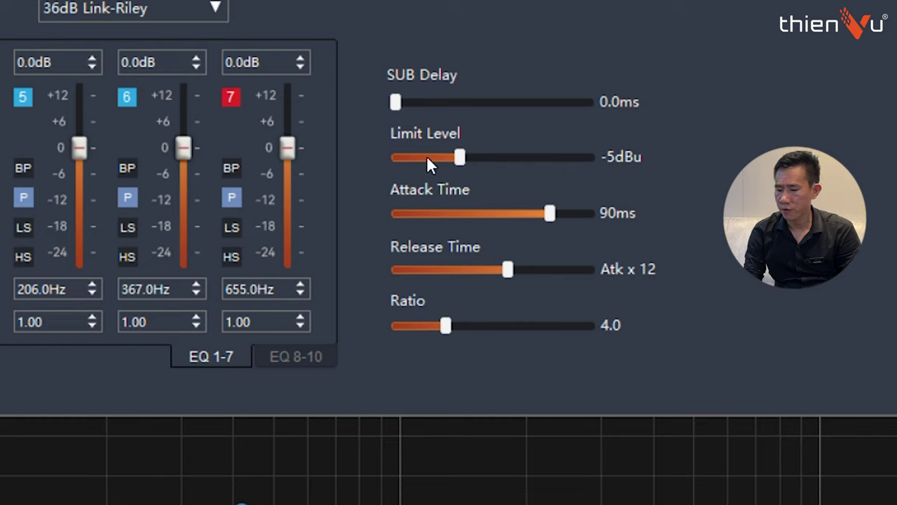
# Step: Set the subwoofer delay to 2.0 ms
pyautogui.scroll(8, 420, 102)
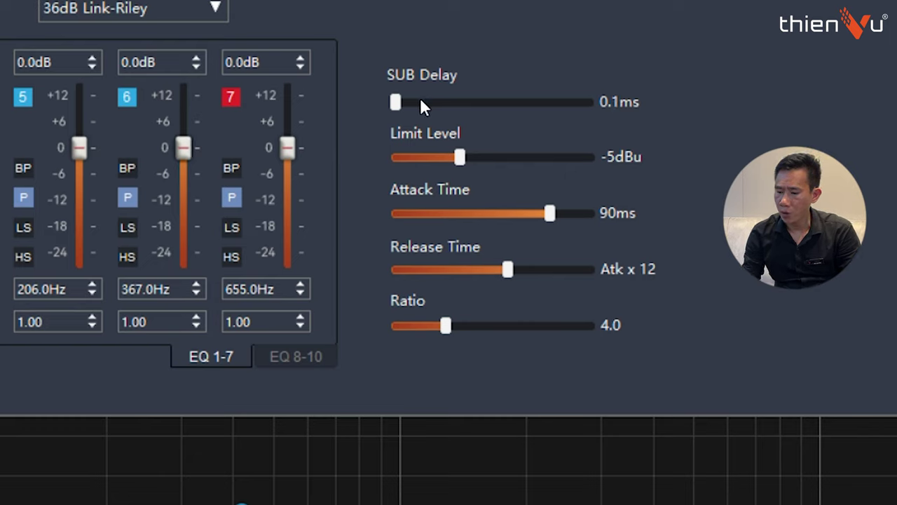
pyautogui.scroll(8, 420, 101)
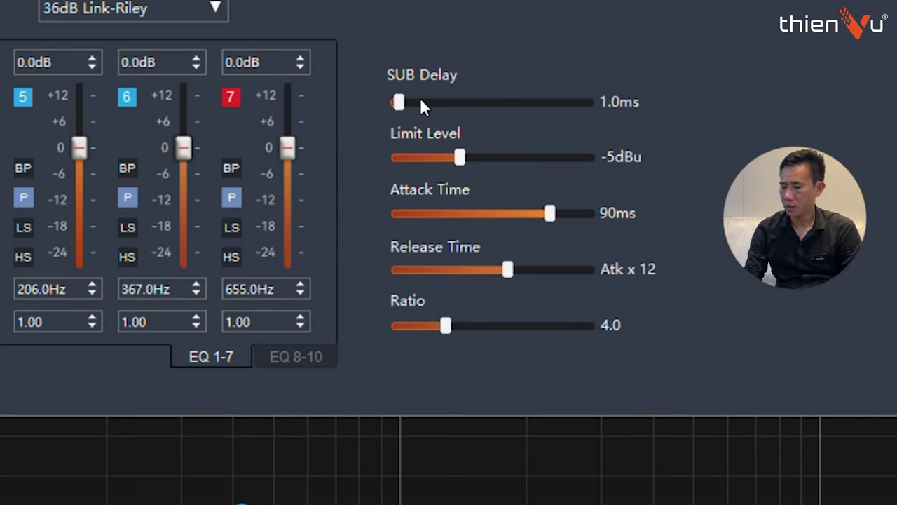
pyautogui.scroll(4, 420, 101)
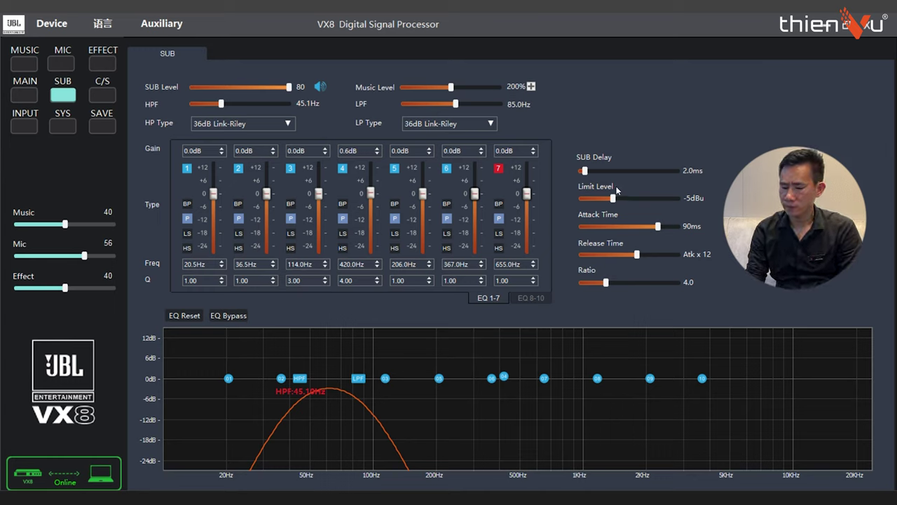
# Step: Try a subwoofer limit level of -1 dBu, return it to -5 dBu, and set the attack time to 23 ms
pyautogui.scroll(1, 632, 196)
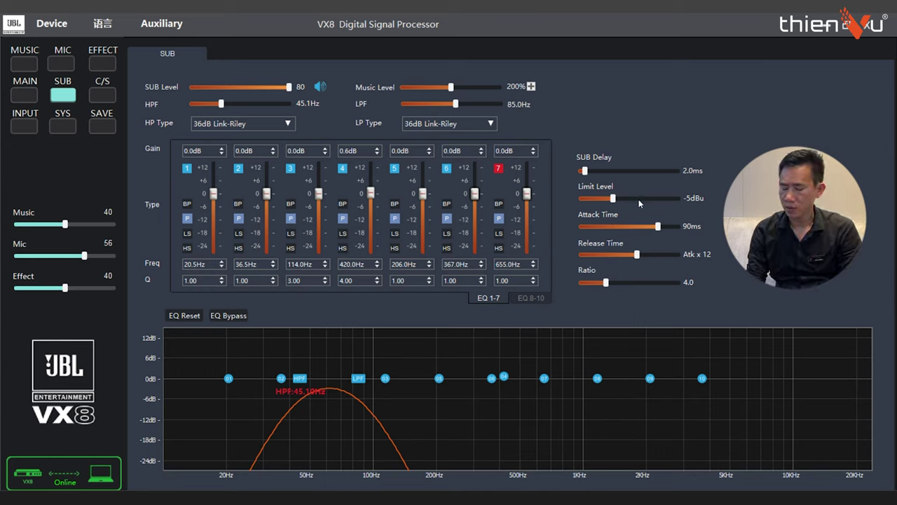
pyautogui.scroll(3, 647, 202)
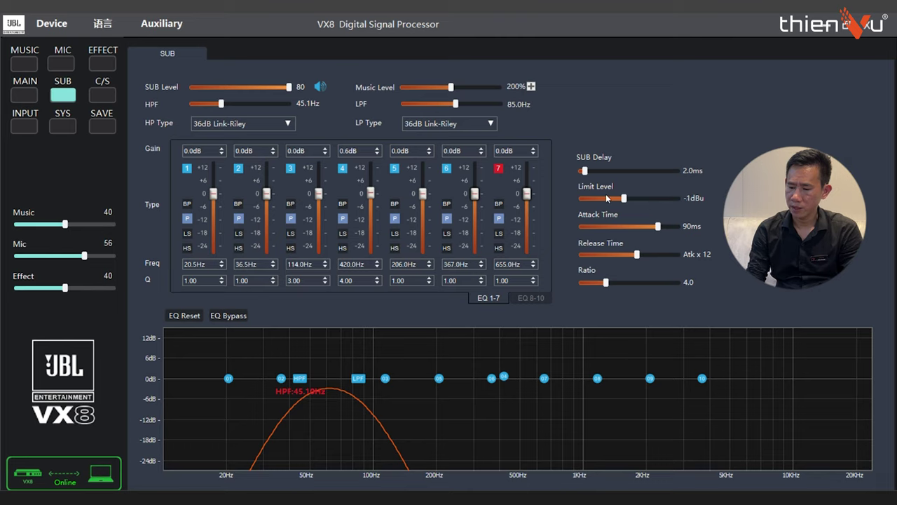
pyautogui.scroll(-2, 607, 197)
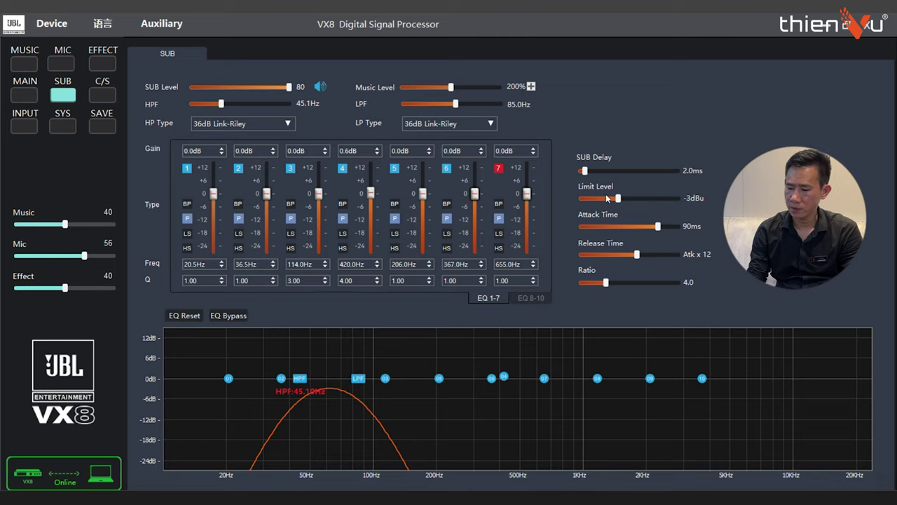
pyautogui.scroll(-2, 608, 197)
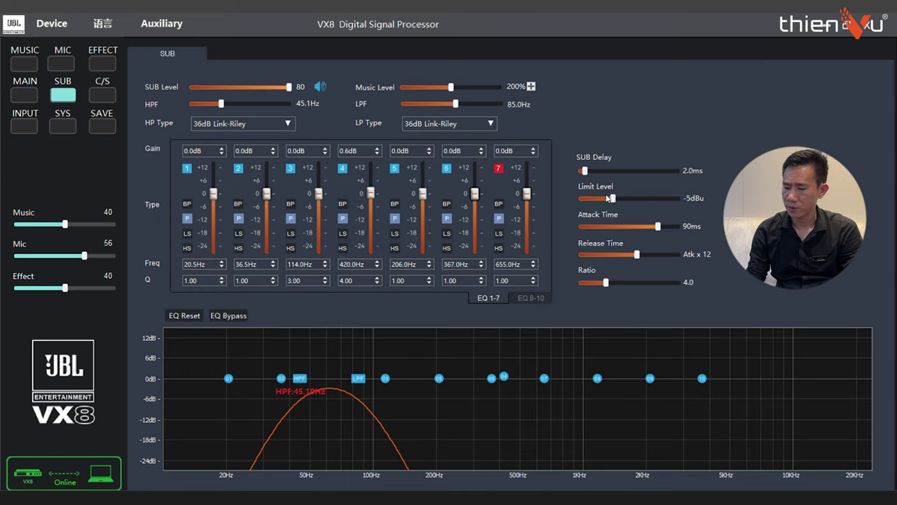
pyautogui.moveTo(659, 228); pyautogui.dragTo(639, 231)
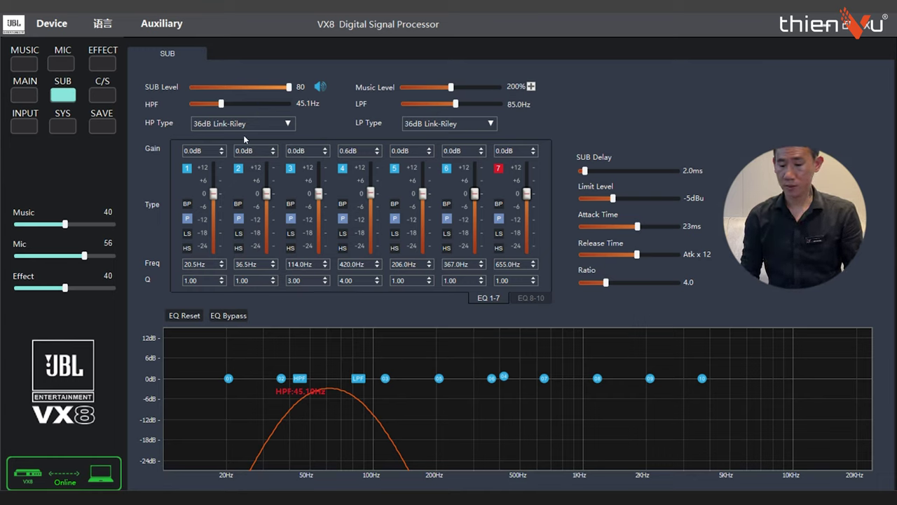
# Step: Lower the subwoofer level and bring it back to 80, and raise its music level to 208%
pyautogui.moveTo(288, 87); pyautogui.dragTo(251, 88)
pyautogui.moveTo(218, 89); pyautogui.dragTo(295, 88)
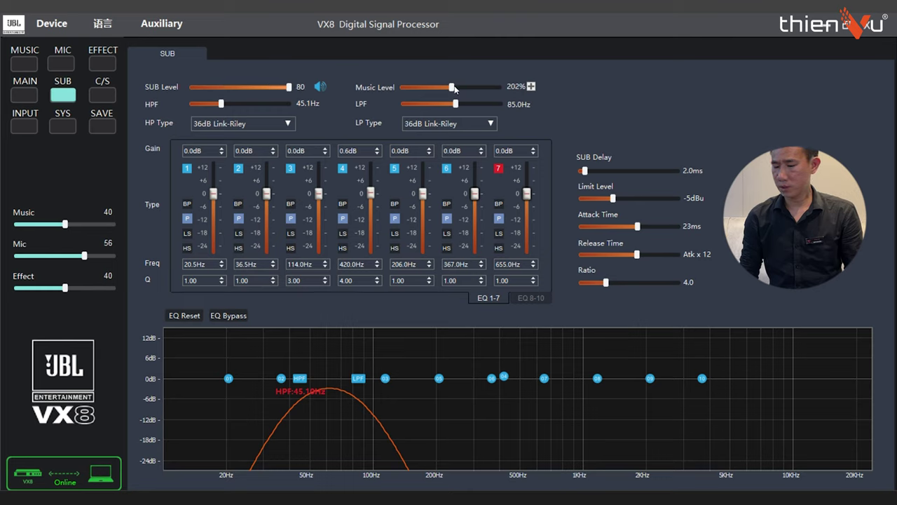
pyautogui.moveTo(452, 90)
pyautogui.mouseDown()
pyautogui.moveTo(388, 91)
pyautogui.moveTo(444, 89)
pyautogui.moveTo(401, 83)
pyautogui.moveTo(454, 87)
pyautogui.moveTo(452, 97)
pyautogui.mouseUp()
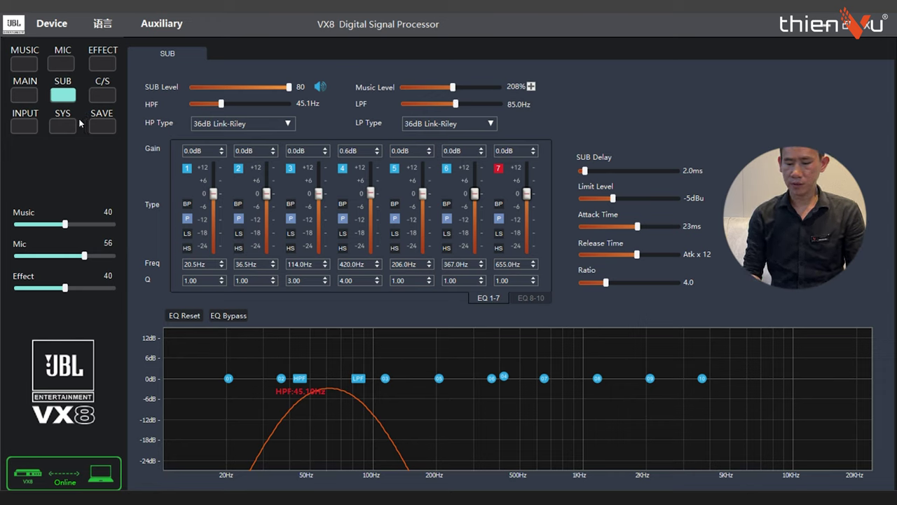
# Step: Open the save panel, try the mode name JYGJYGJYGJGJ, and reselect the 10-UserMode slot
pyautogui.click(105, 126)
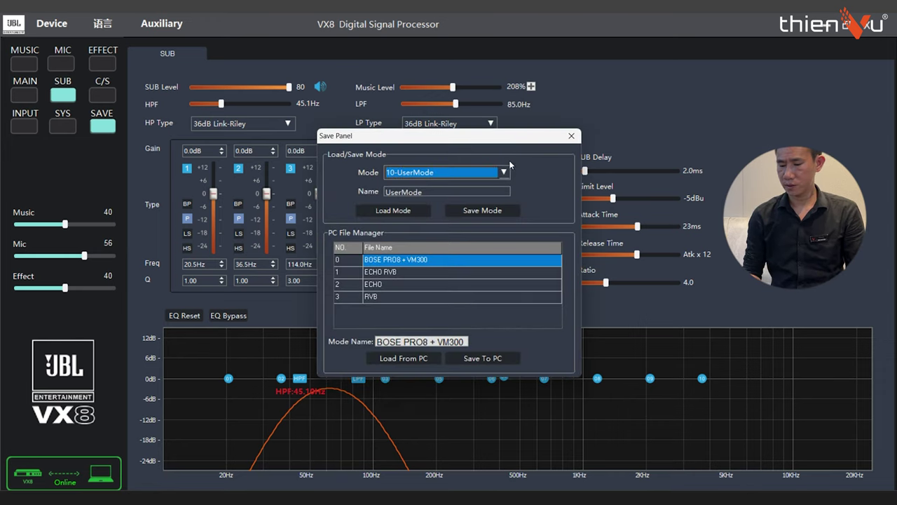
pyautogui.click(451, 190)
pyautogui.press('BackSpace')
pyautogui.press('BackSpace')
pyautogui.press('BackSpace')
pyautogui.press('BackSpace')
pyautogui.press('BackSpace')
pyautogui.write('JYGJYGJYGJGJ')
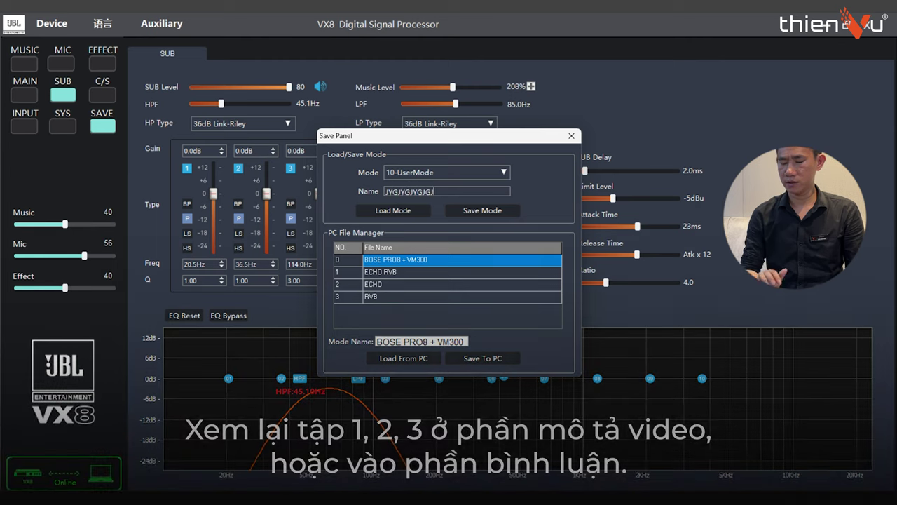
pyautogui.click(504, 172)
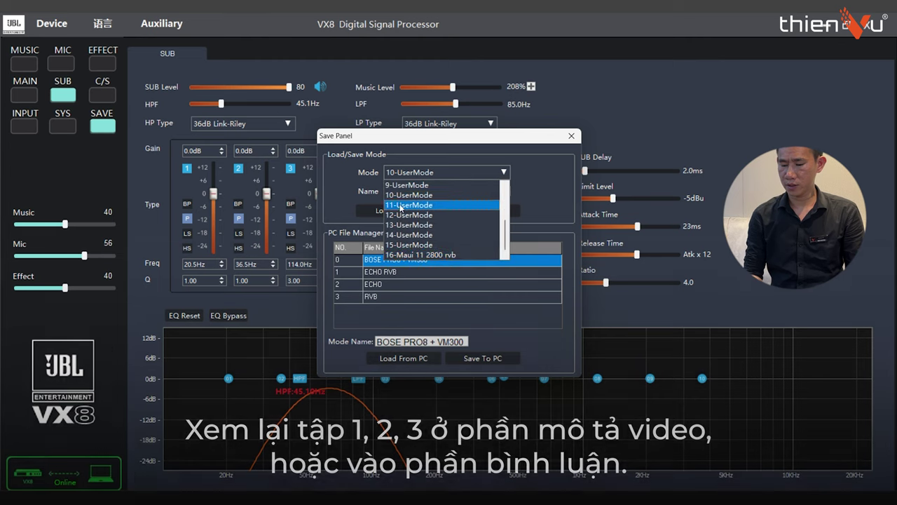
pyautogui.click(401, 197)
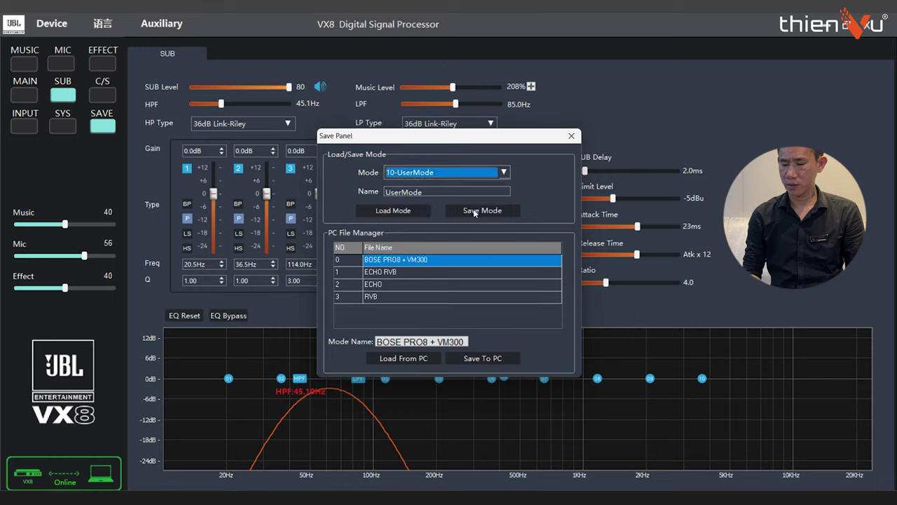
# Step: Choose the mode slot 1-JBL-KP8000-VM300 and replace its name with UHUY
pyautogui.click(504, 174)
pyautogui.scroll(3, 432, 210)
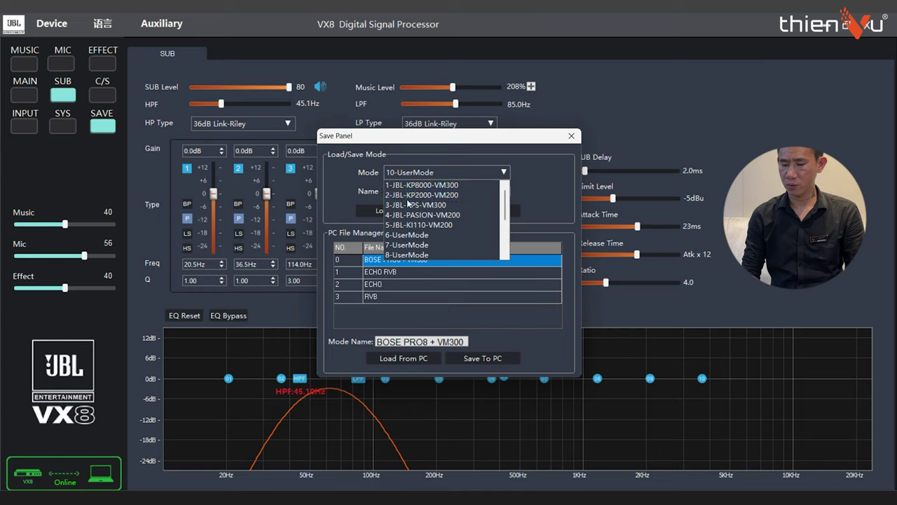
pyautogui.click(405, 185)
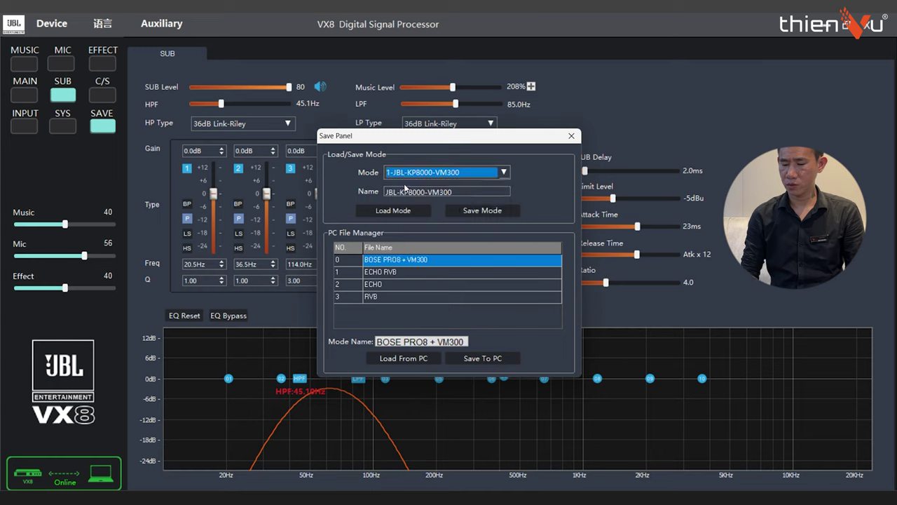
pyautogui.click(463, 193)
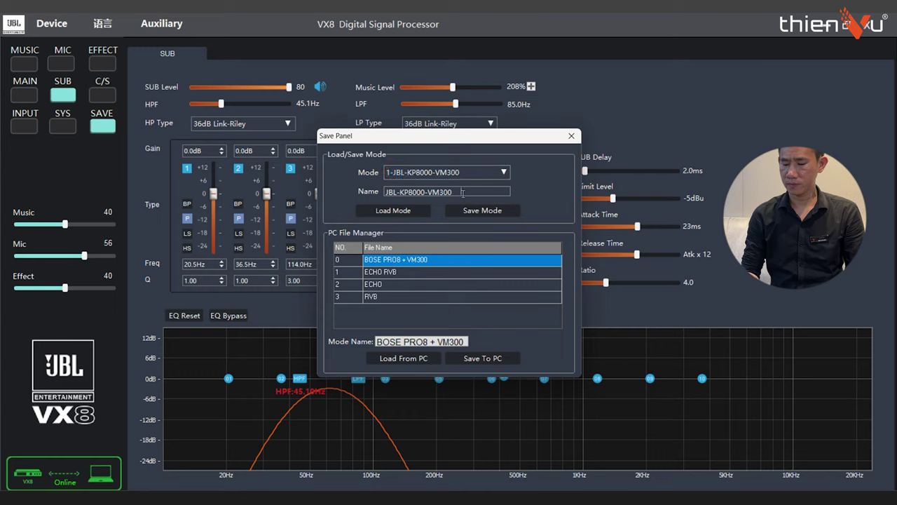
pyautogui.press('BackSpace')
pyautogui.press('BackSpace')
pyautogui.press('BackSpace')
pyautogui.press('BackSpace')
pyautogui.press('BackSpace')
pyautogui.press('BackSpace')
pyautogui.press('BackSpace')
pyautogui.press('BackSpace')
pyautogui.press('BackSpace')
pyautogui.press('BackSpace')
pyautogui.press('BackSpace')
pyautogui.press('BackSpace')
pyautogui.press('BackSpace')
pyautogui.press('BackSpace')
pyautogui.press('BackSpace')
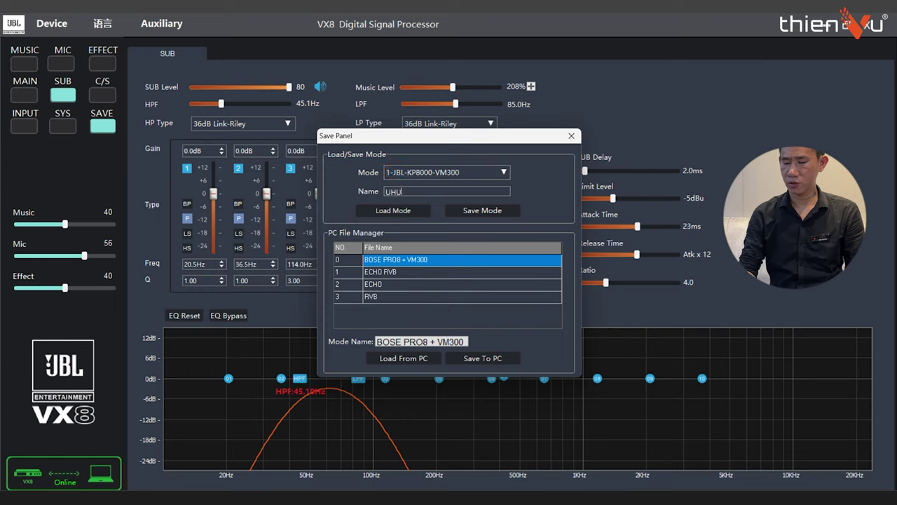
# Step: Save the current settings to mode slot 1 as UHUY and close the confirmation
pyautogui.click(468, 210)
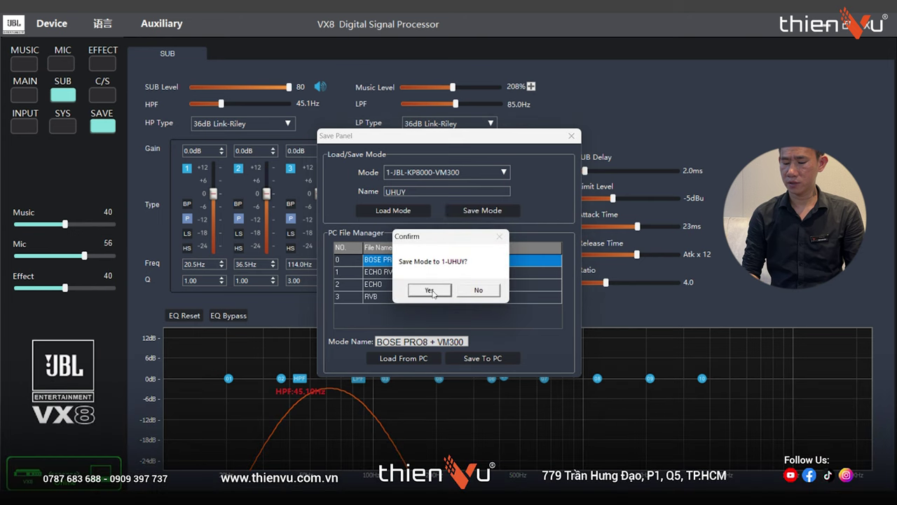
pyautogui.click(429, 289)
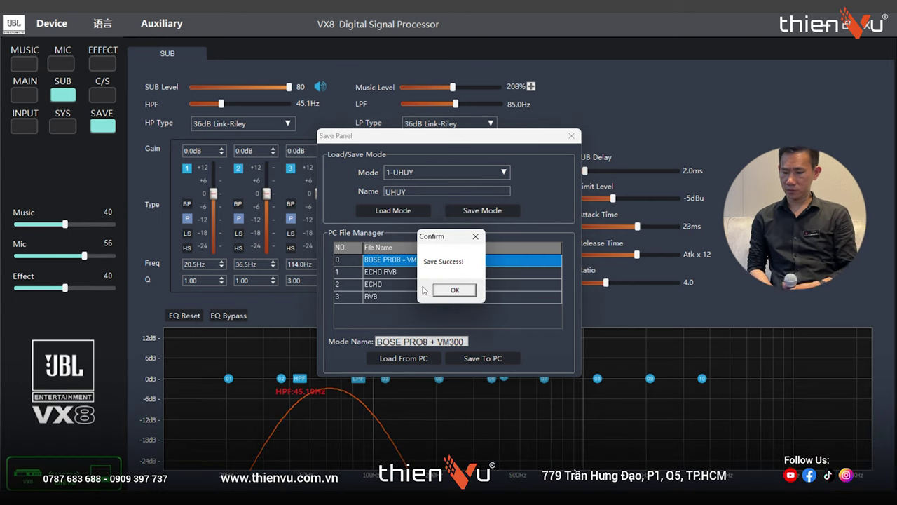
pyautogui.click(448, 289)
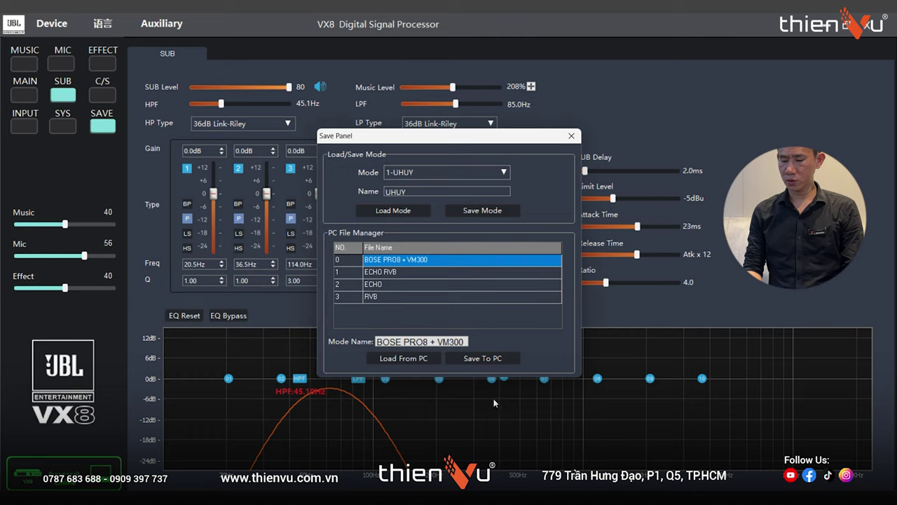
# Step: Save the current settings to the PC as a new mode file named UYHUHUHUH
pyautogui.click(479, 359)
pyautogui.click(435, 292)
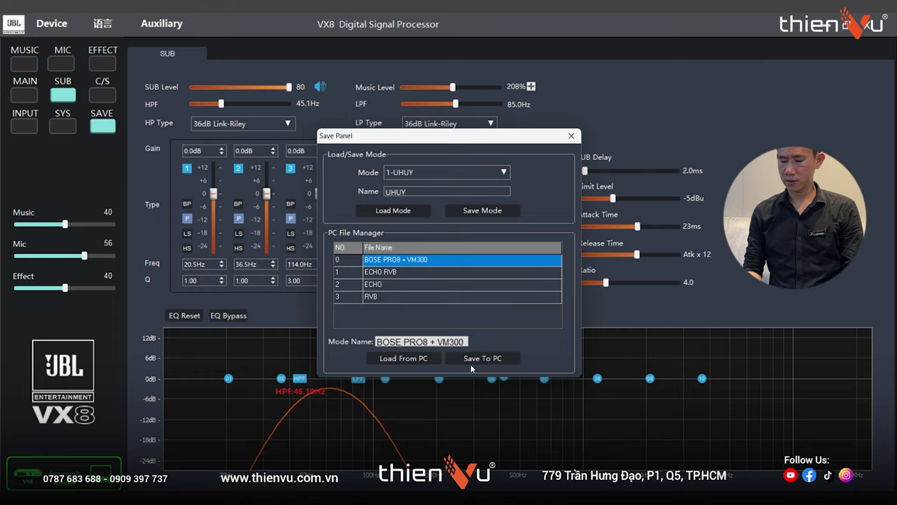
pyautogui.click(392, 272)
pyautogui.press('BackSpace')
pyautogui.write('UYHUHUHUH')
pyautogui.click(482, 358)
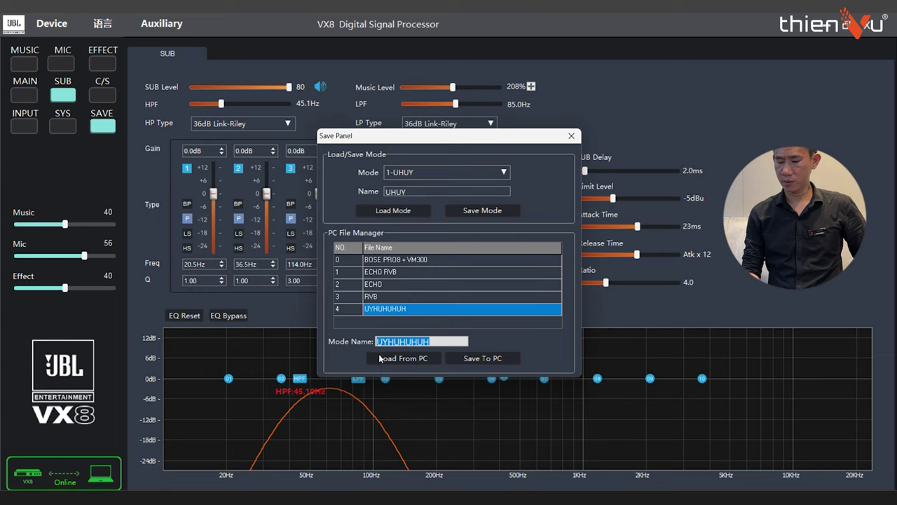
# Step: Load the UYHUHUHUH mode file from the PC into the processor
pyautogui.click(376, 314)
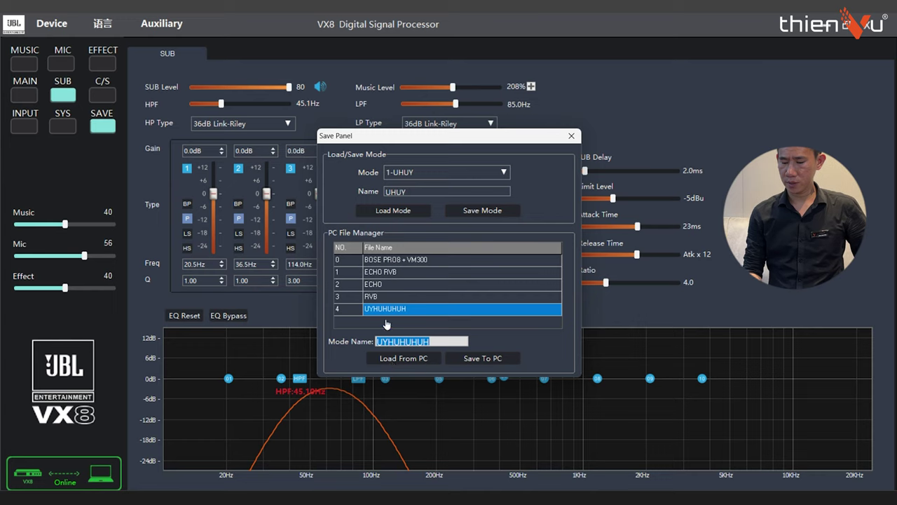
pyautogui.click(388, 359)
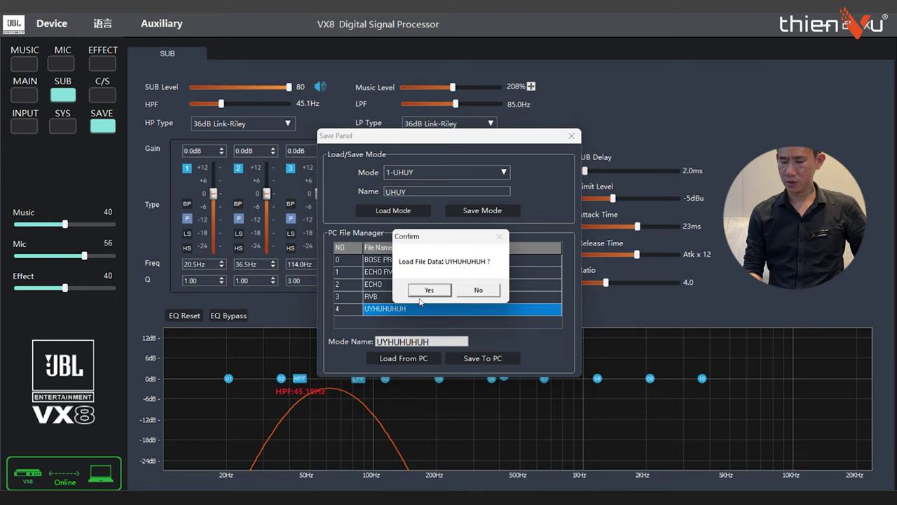
pyautogui.click(423, 291)
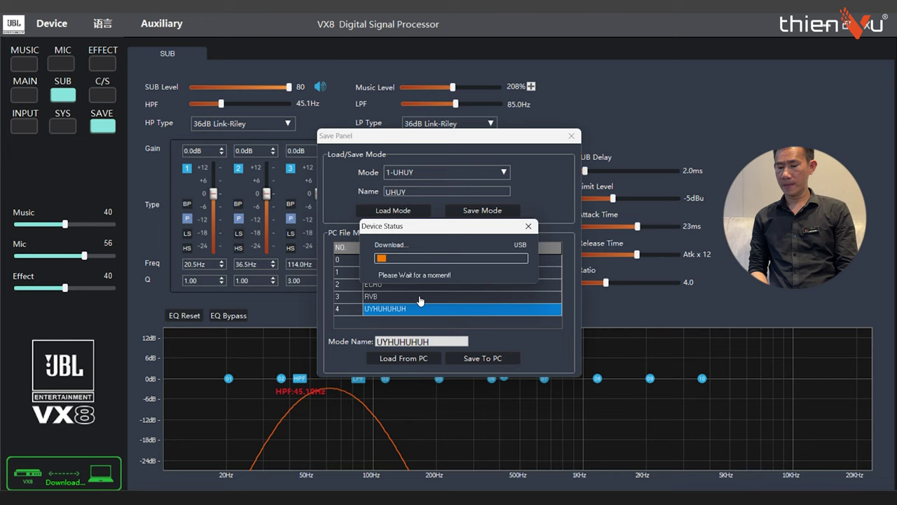